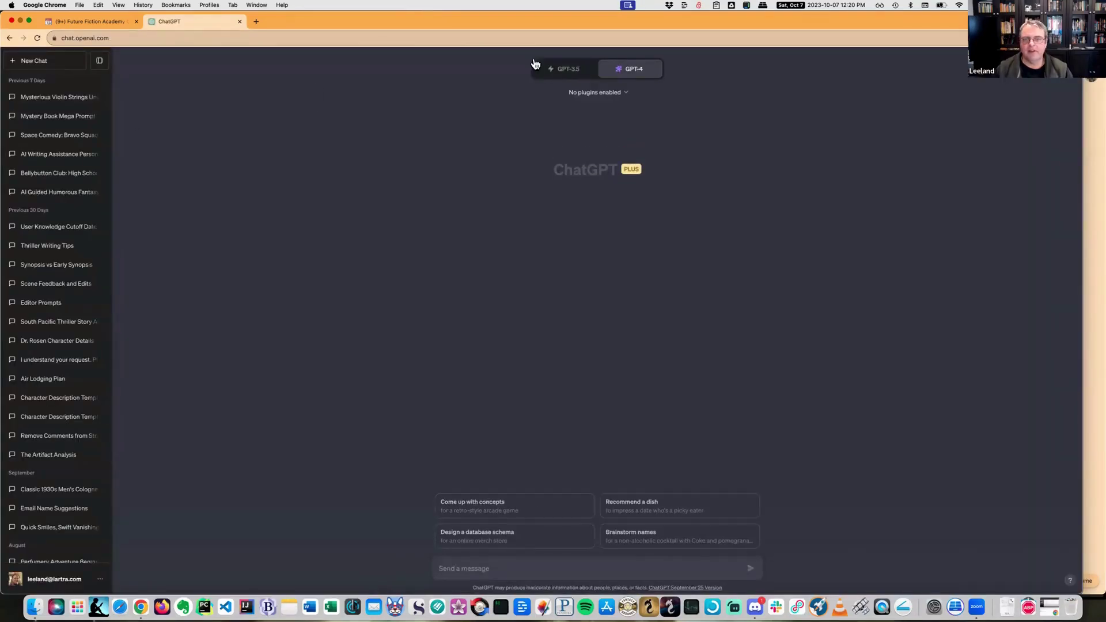
- As a fiction writer, ask ChatGPT how developmental, copy and line editors differ, explained for a teenager
mouse_move(628, 78)
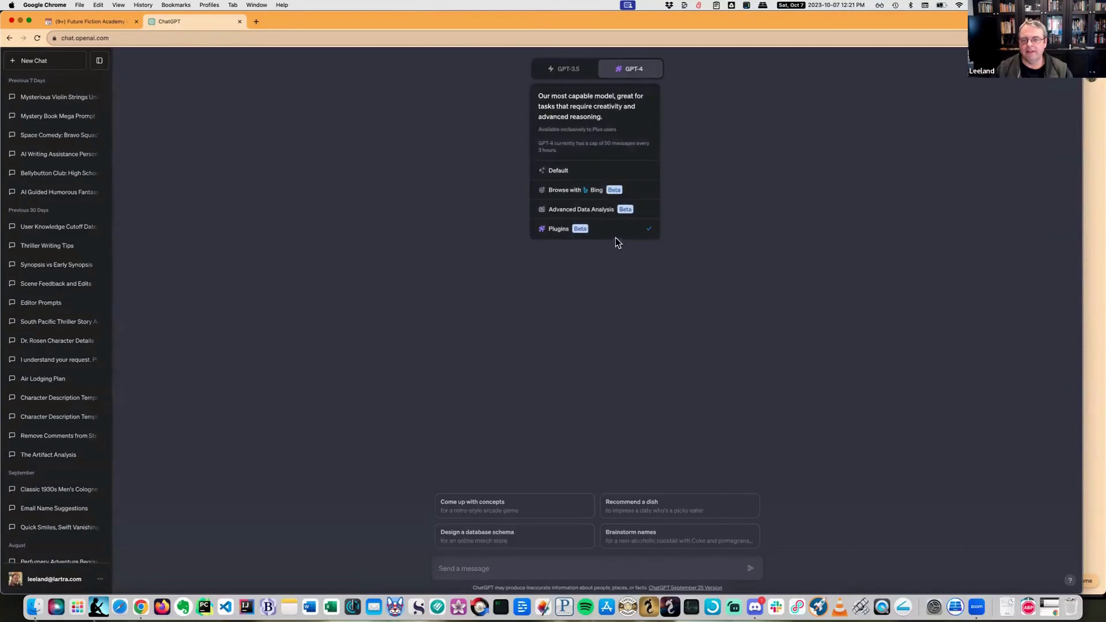
click(511, 567)
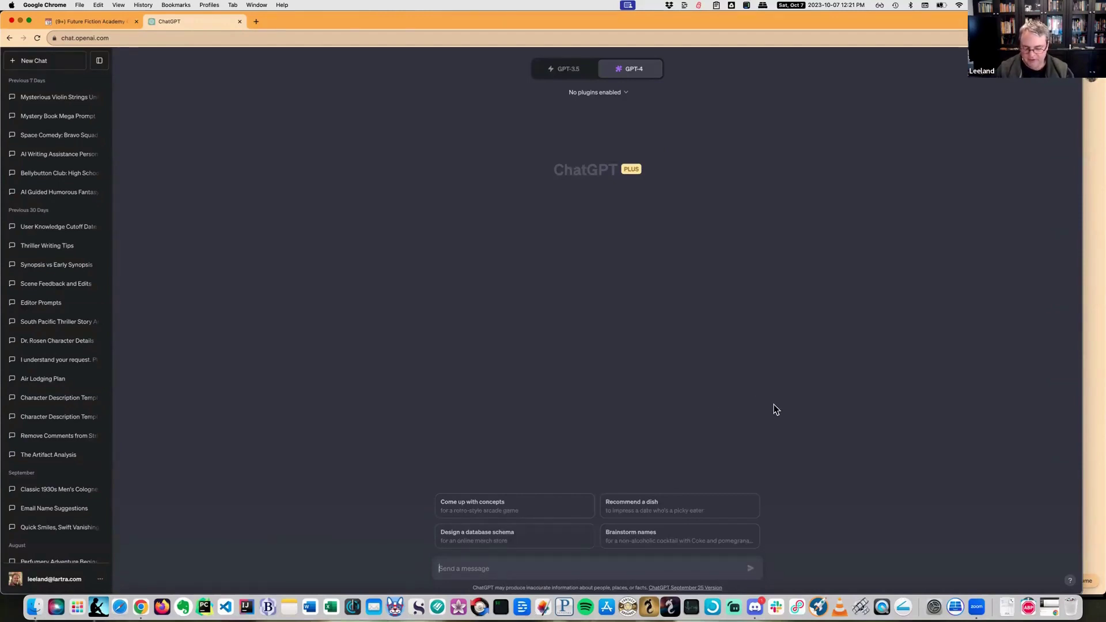
text(I am)
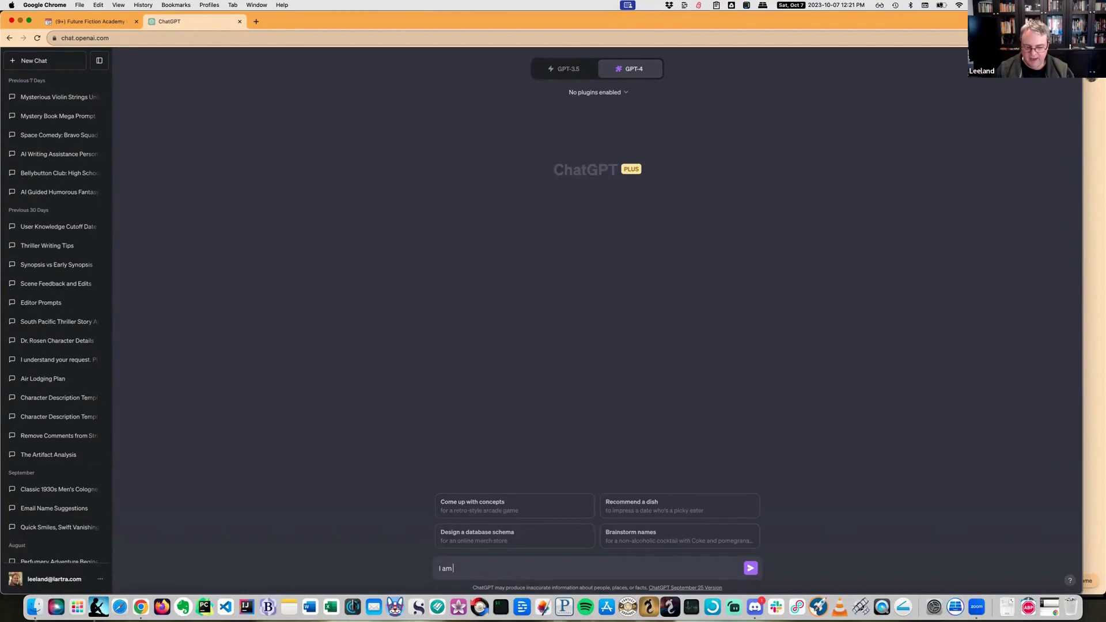
text( a fiction wr)
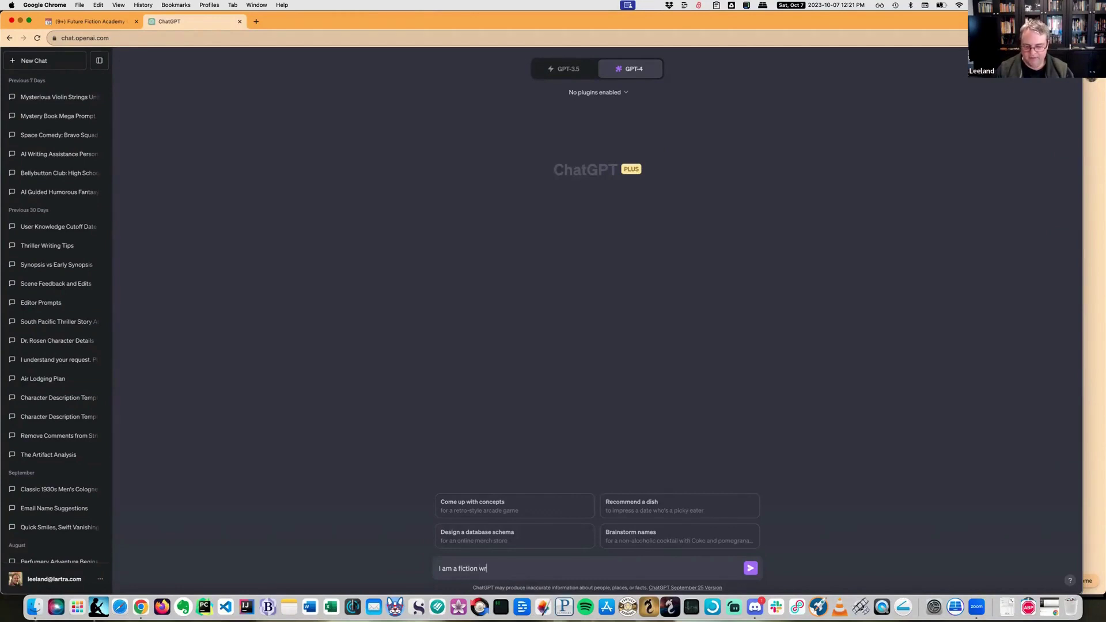
text(iter.)
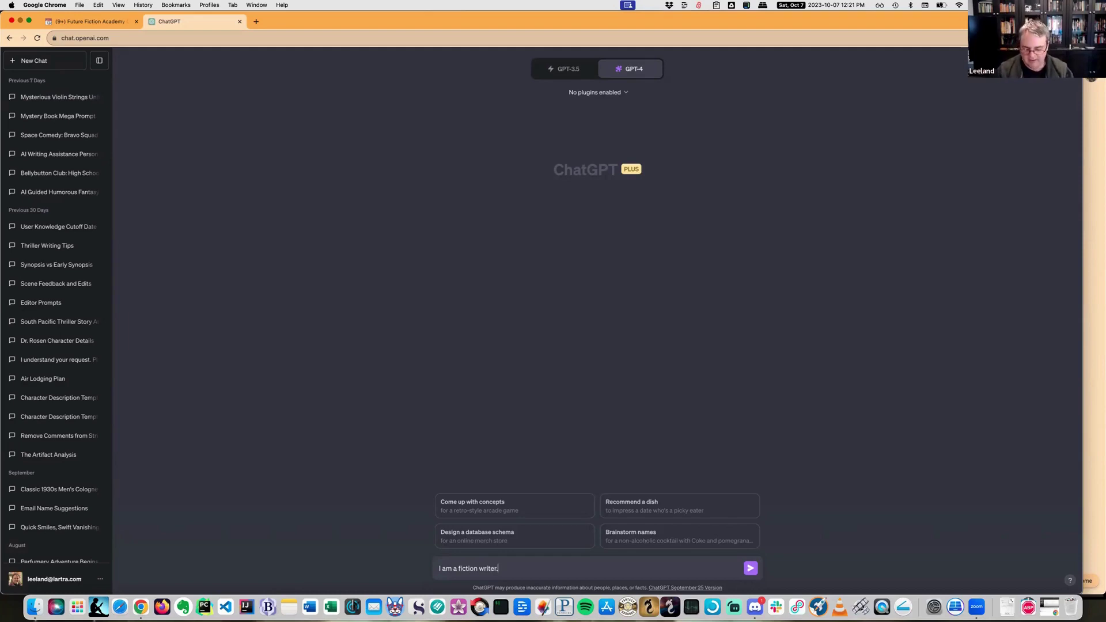
text(ike)
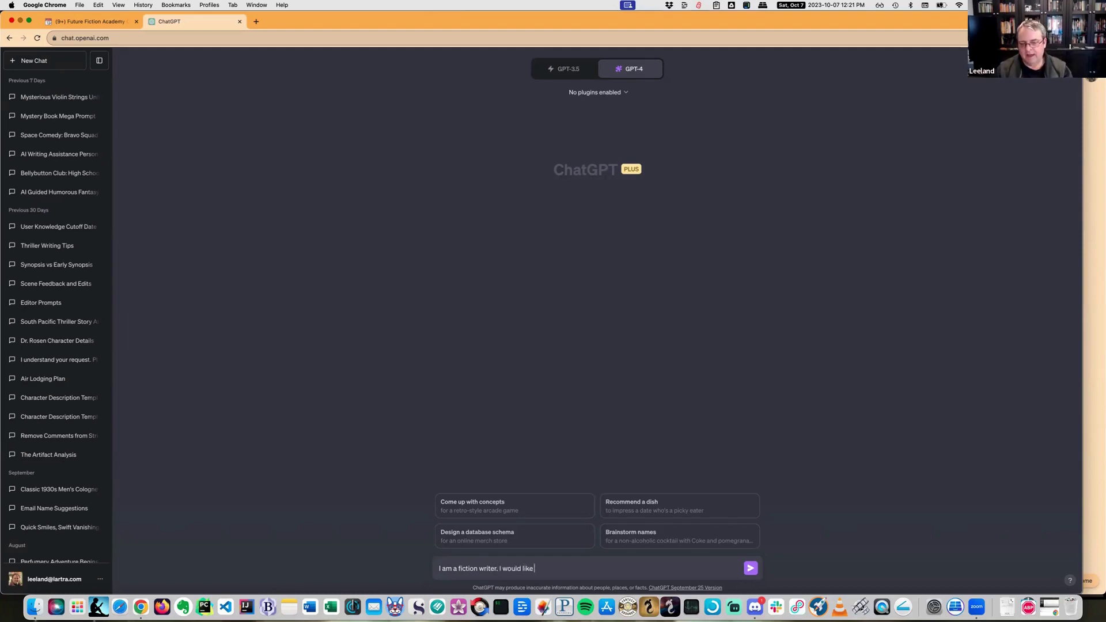
text( to know the diff)
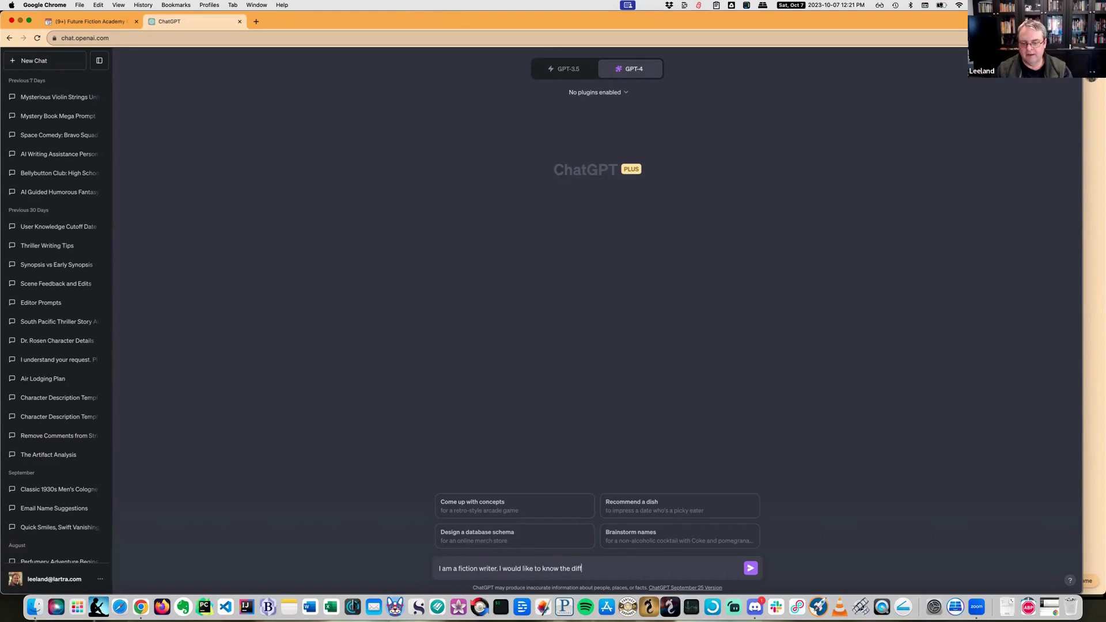
text(erence between a developmental editor and a co)
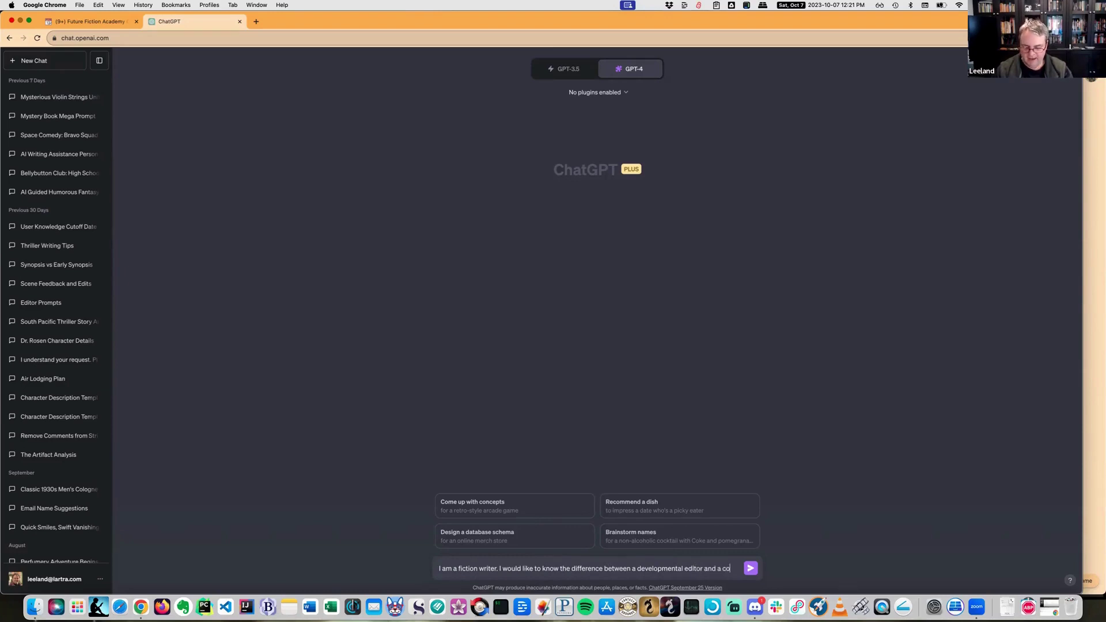
text(edito)
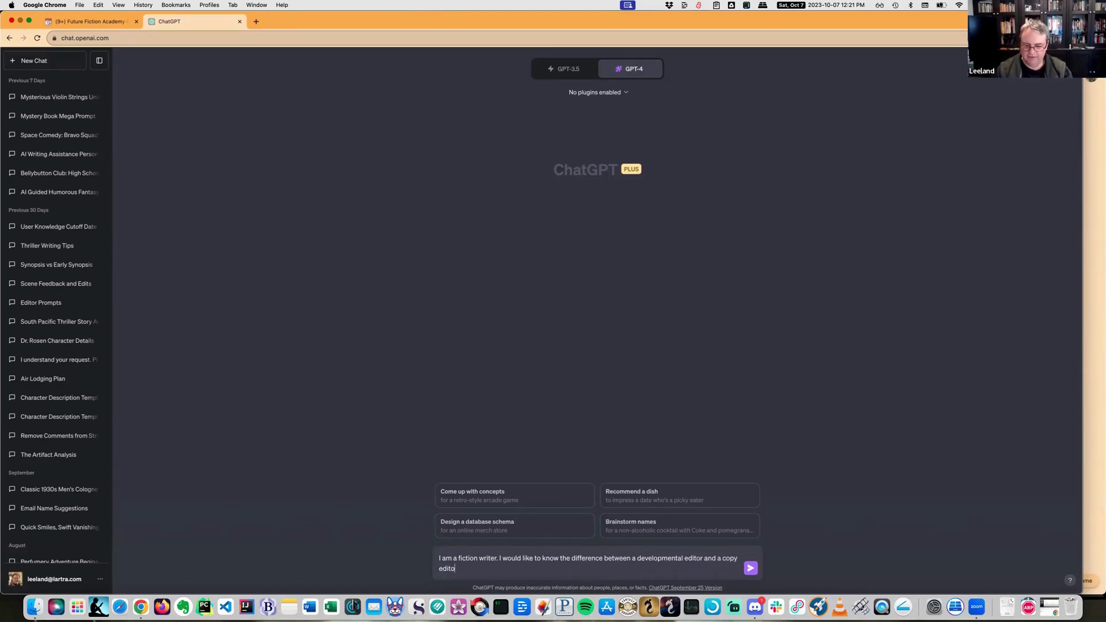
text(r and a line)
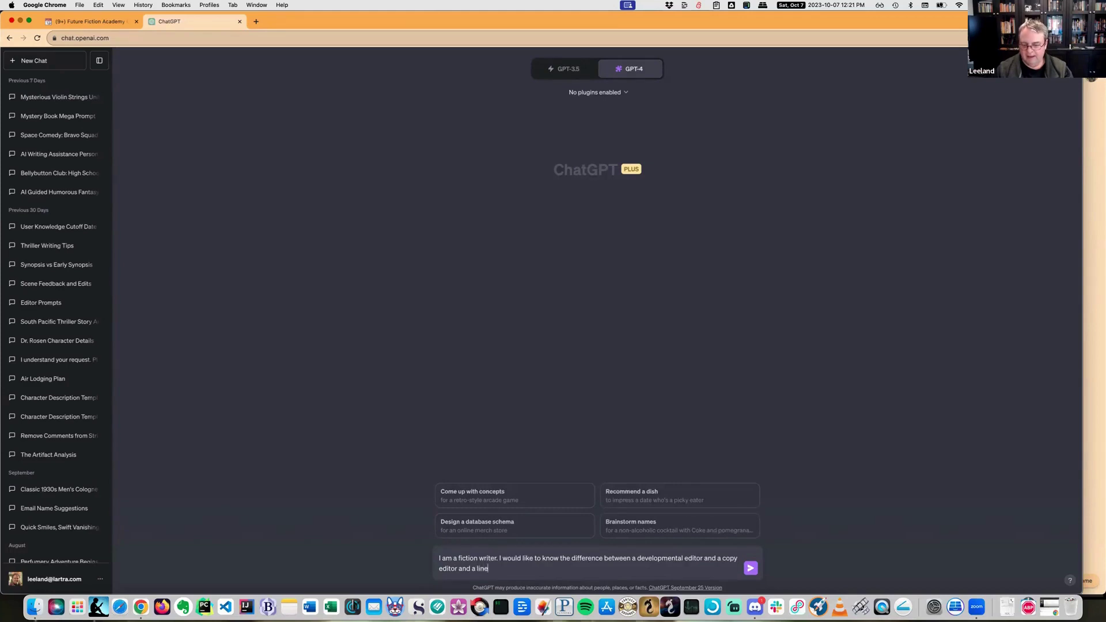
text( editor. Can)
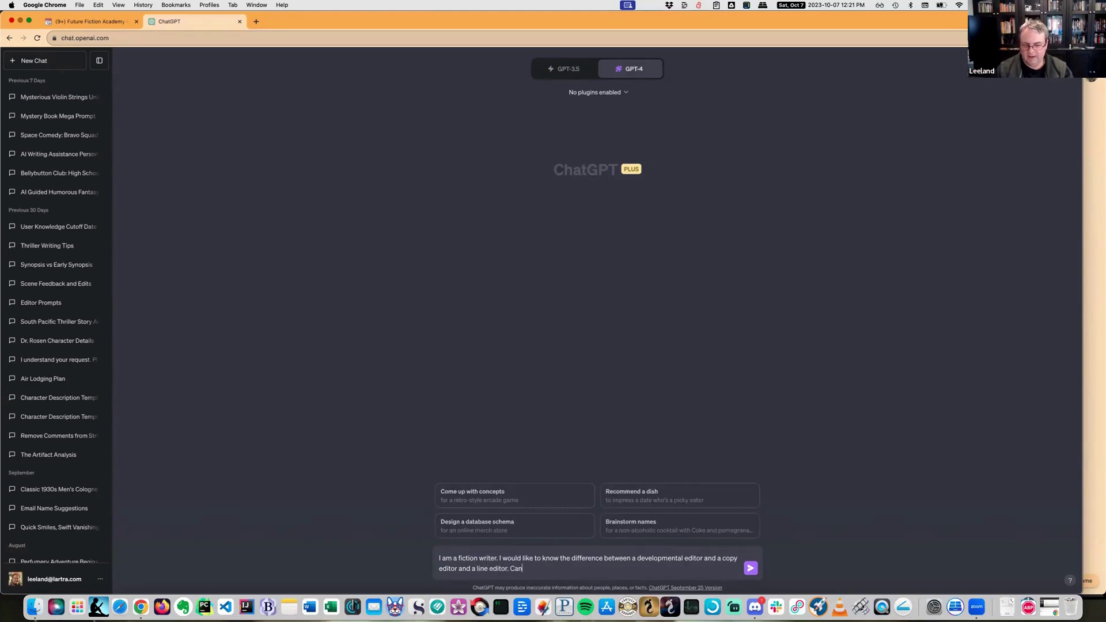
text( you explain it to me)
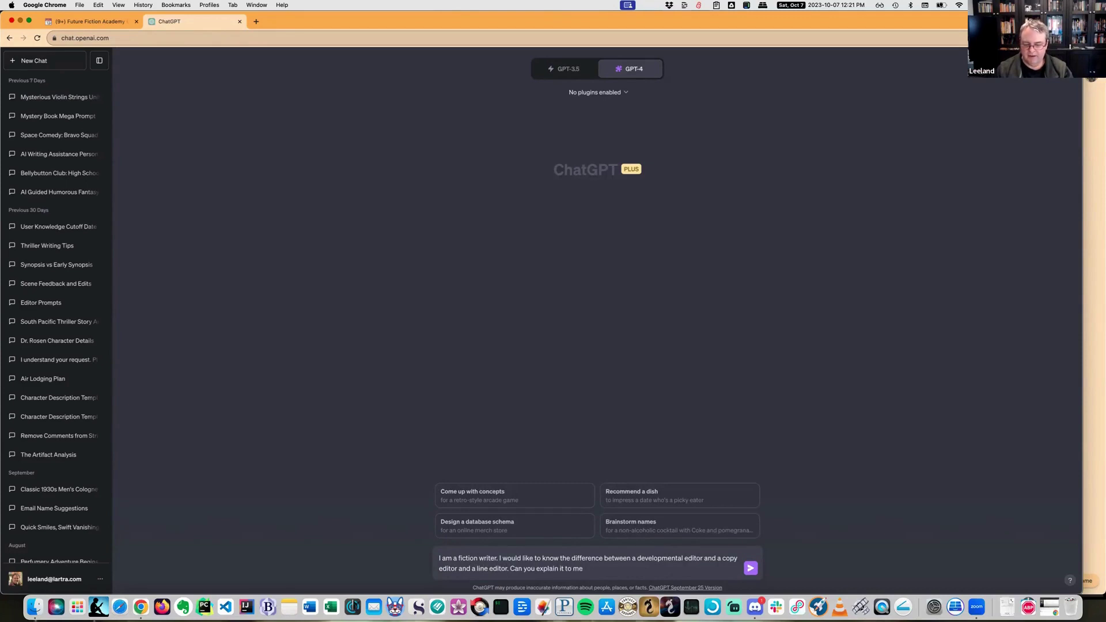
text( in terms a)
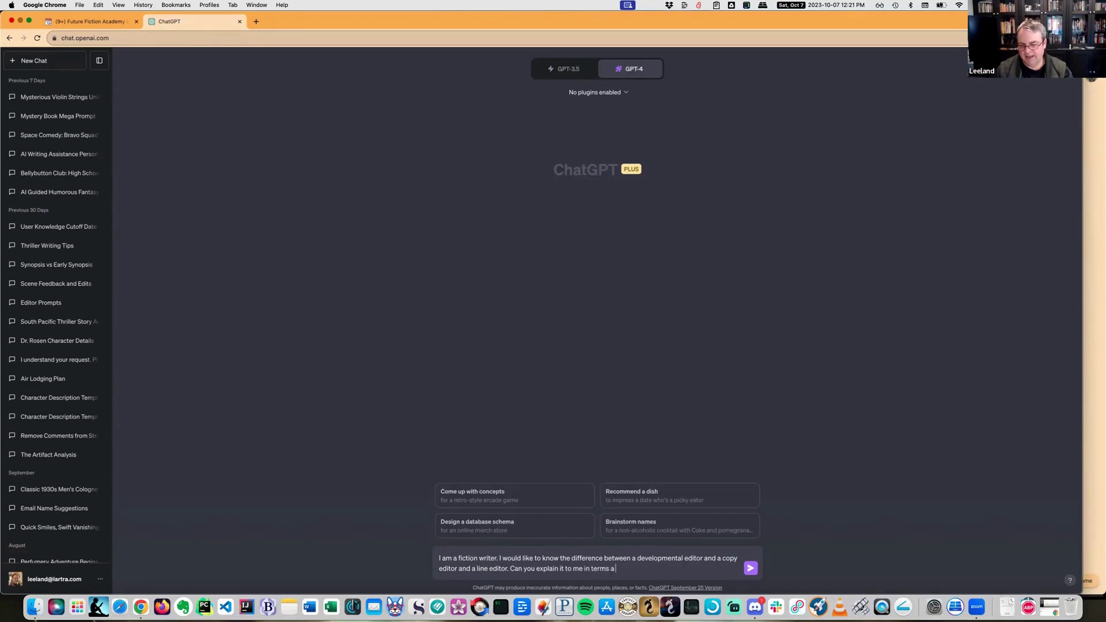
text( teenager c)
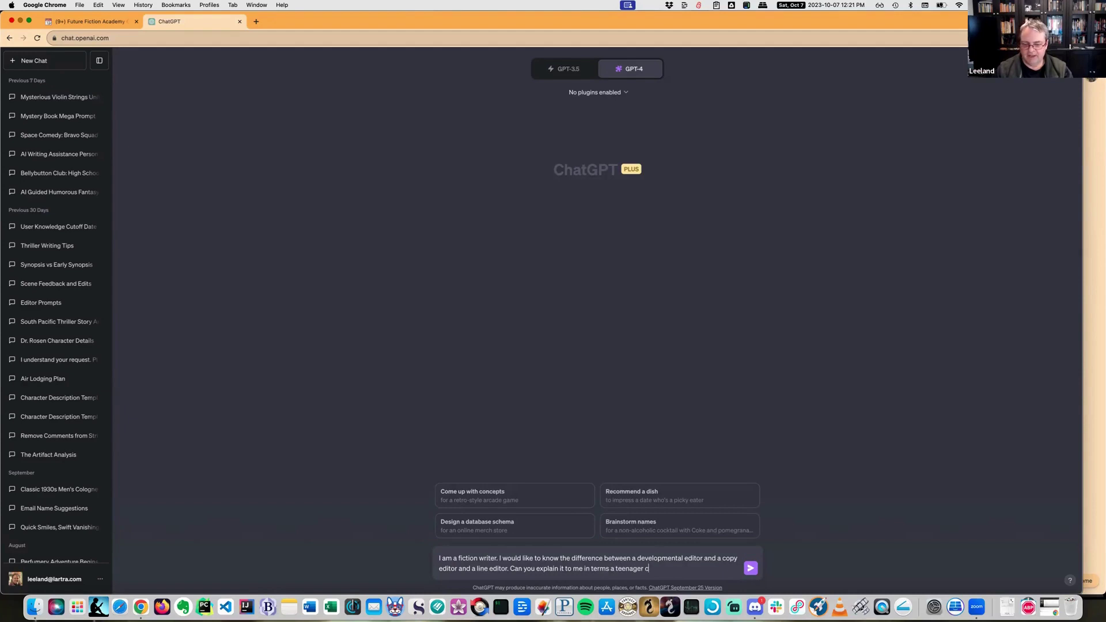
text(an under)
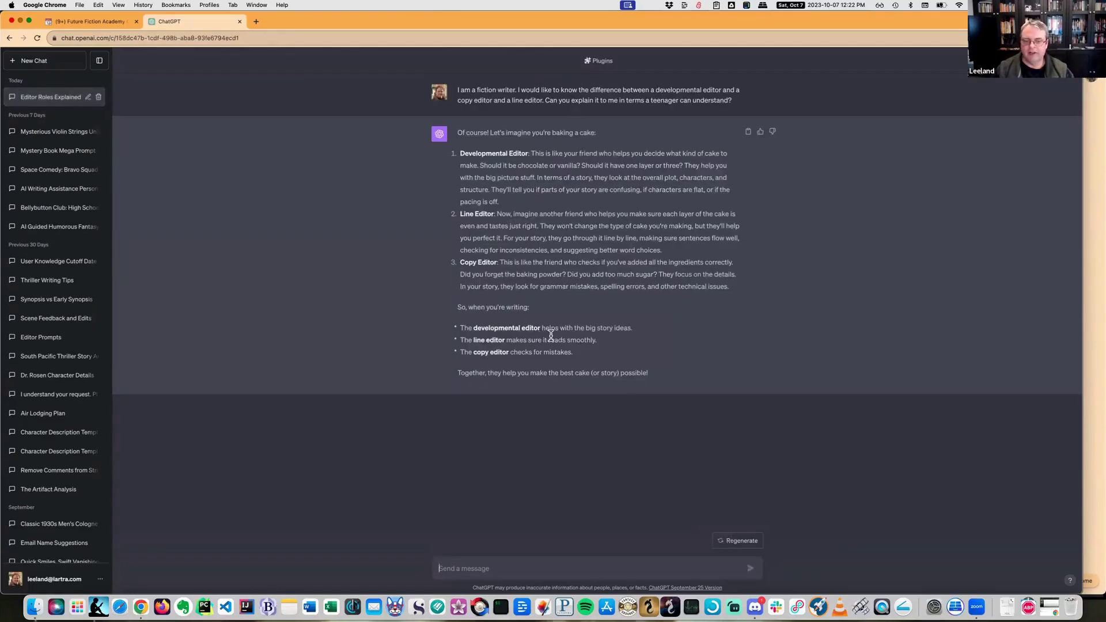
- Highlight the one-line cake-analogy summaries for the developmental, line and copy editors in the reply
drag(542, 327, 631, 329)
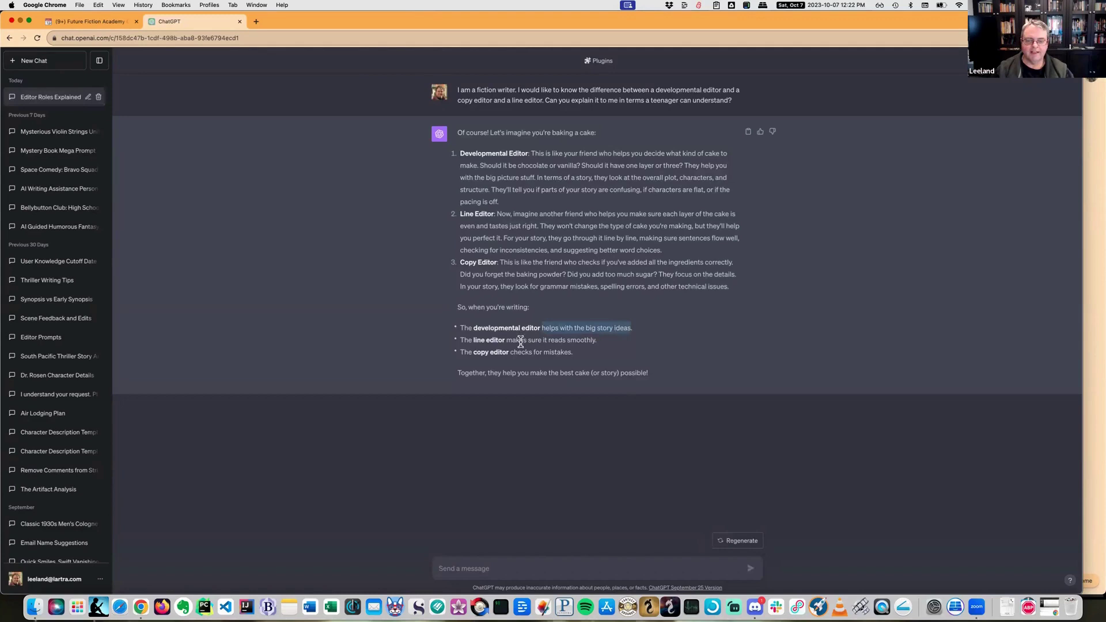
drag(506, 340, 597, 342)
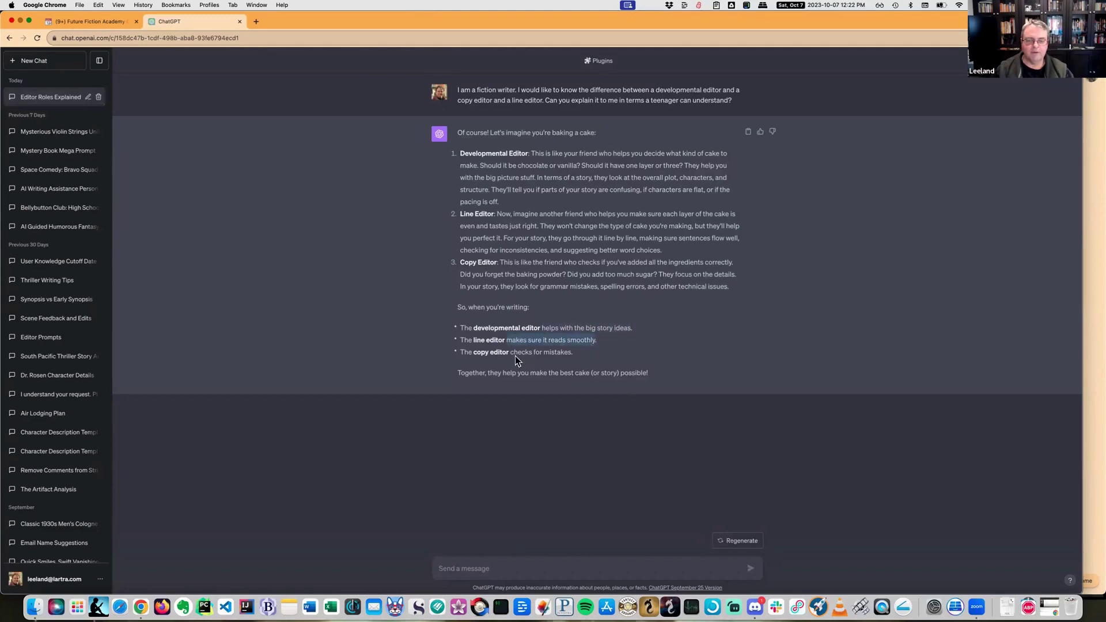
drag(511, 352, 461, 151)
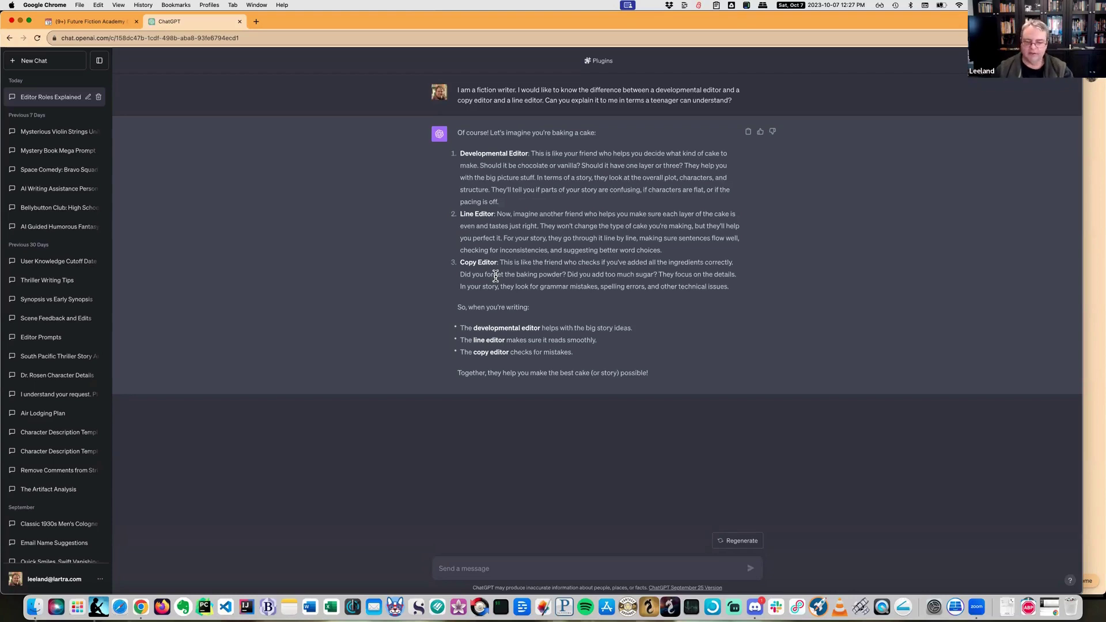
- Write a follow-up describing the 1930s NYC pulp novel and requesting a Developmental Editor prompt
click(568, 570)
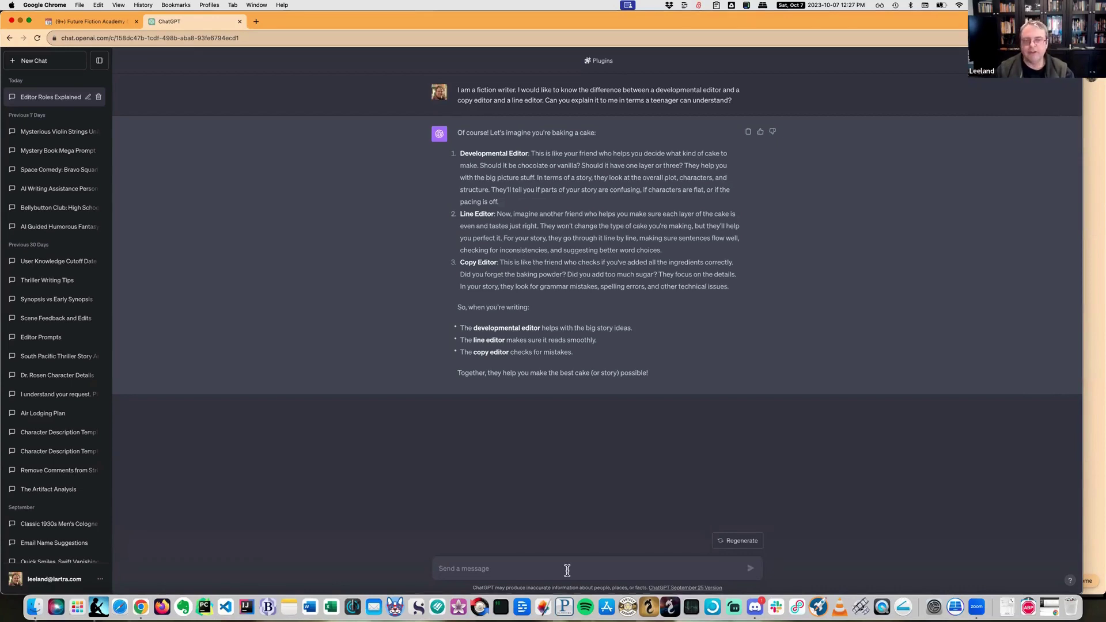
text(I)
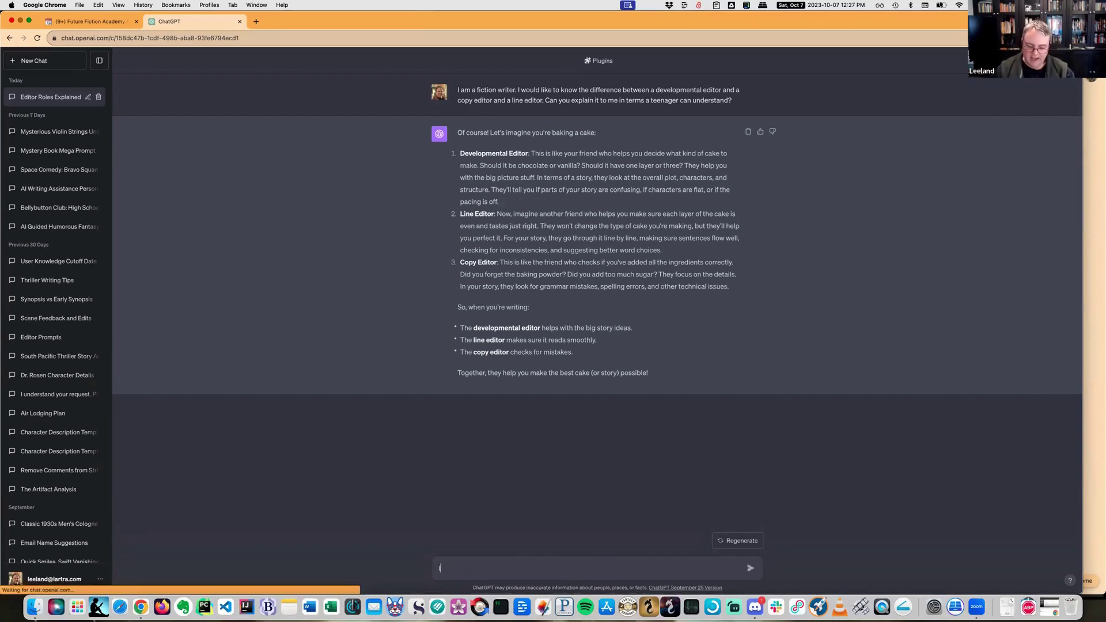
text( would like to g)
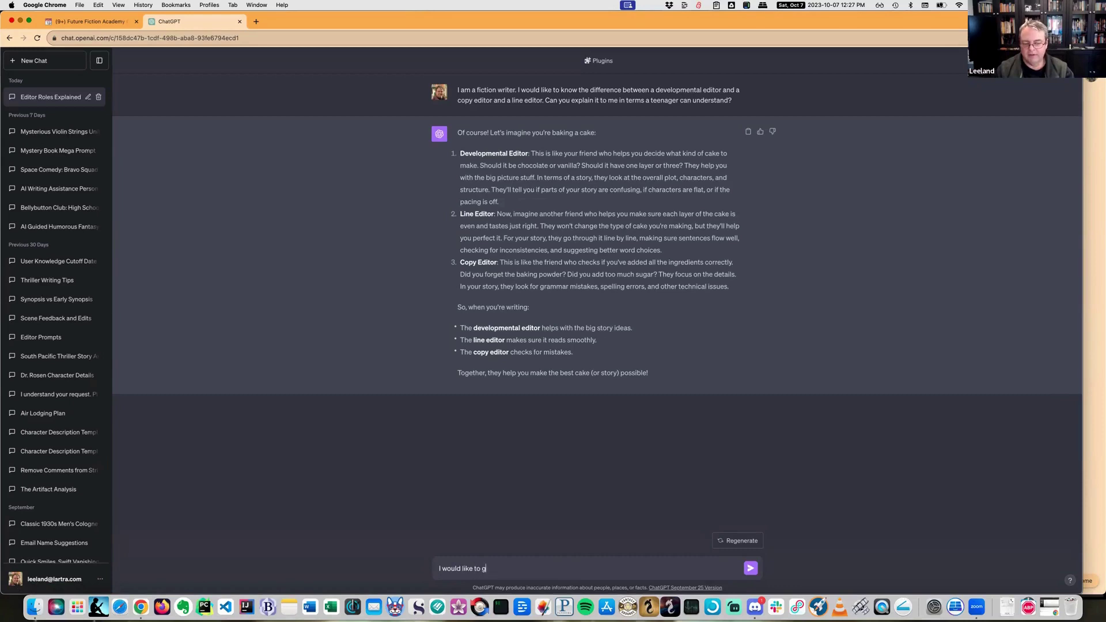
text(et come f)
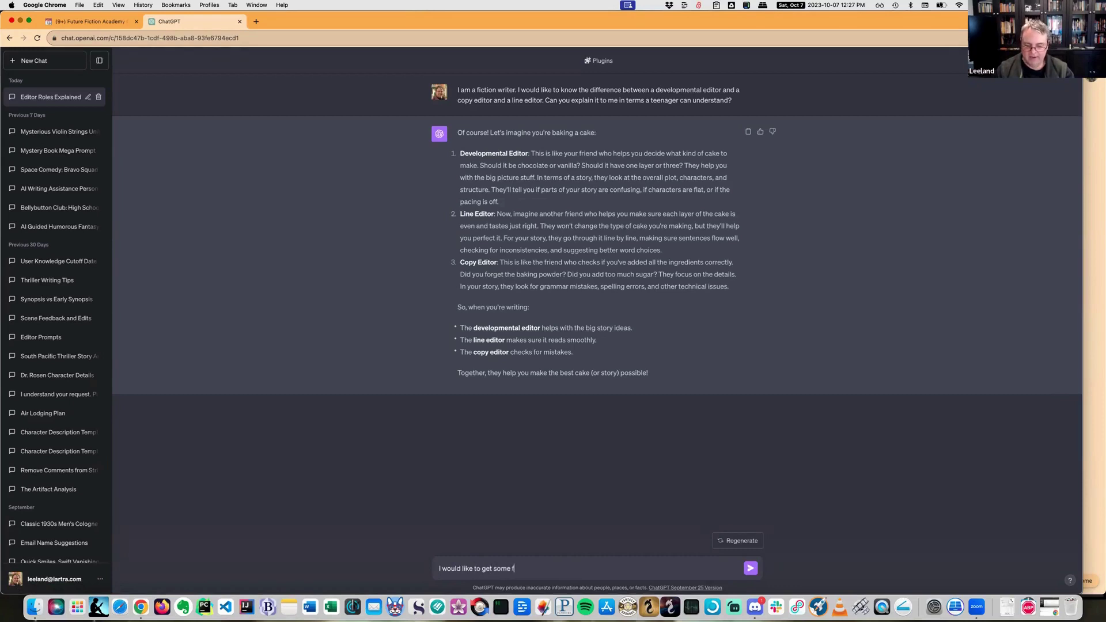
text(eedback on my fictional work in progress. It is a)
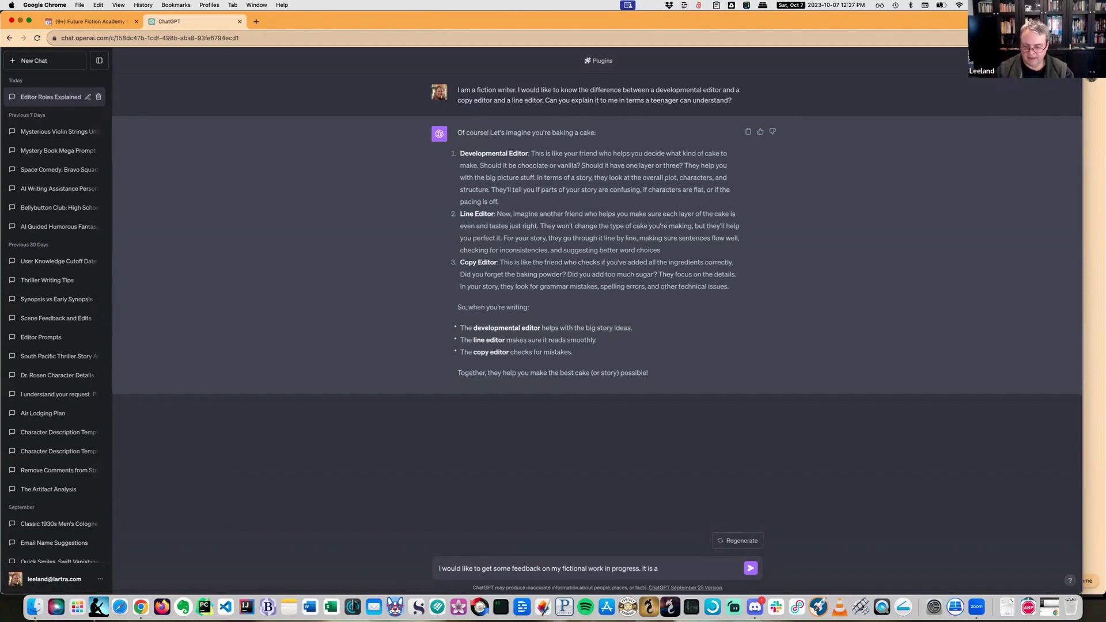
text( pulp fiction novel)
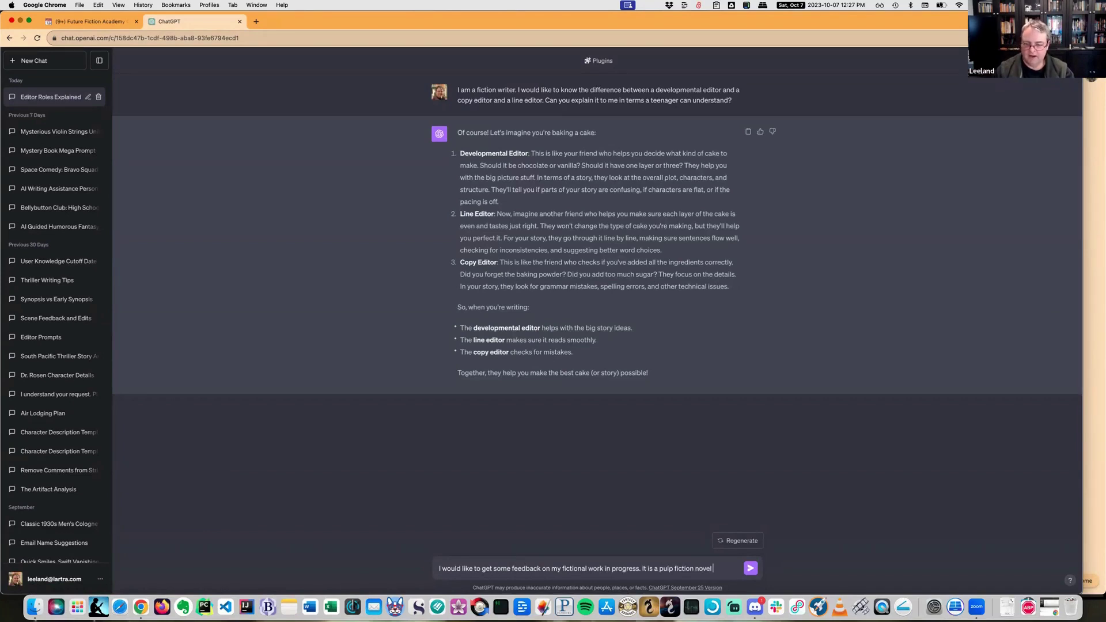
text( that is set in 1930s)
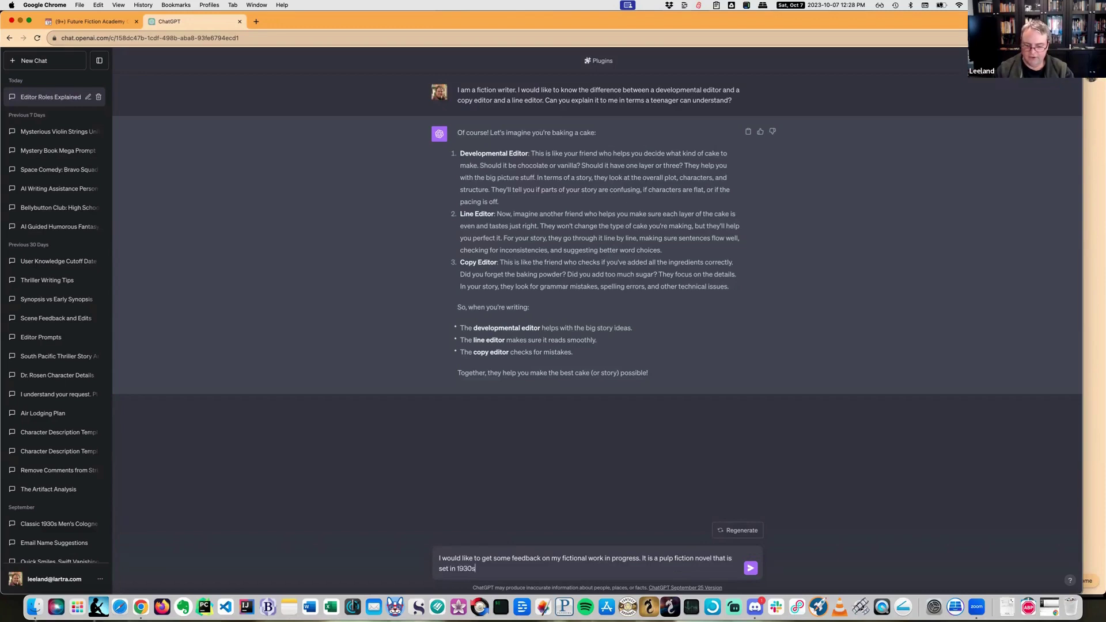
text( NYC with a )
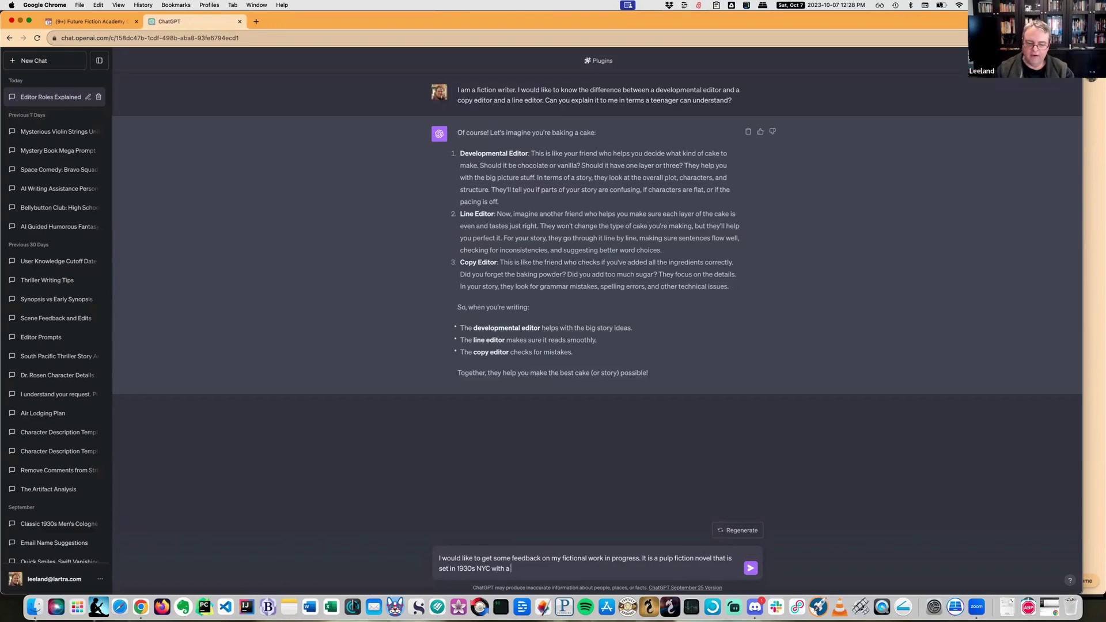
text(very light touch)
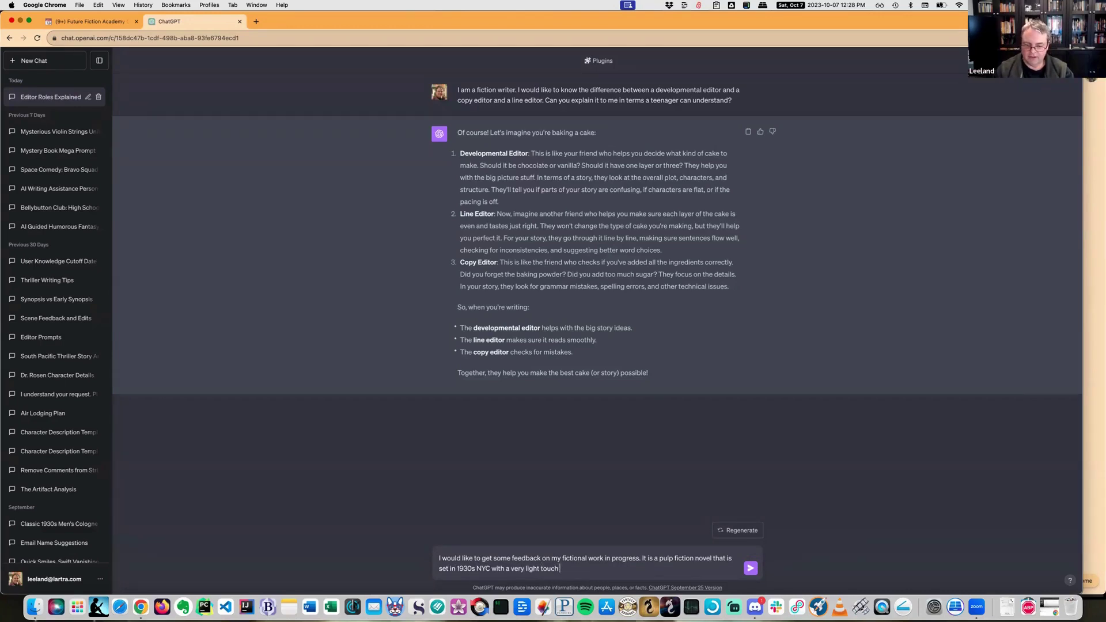
text( of magic reali)
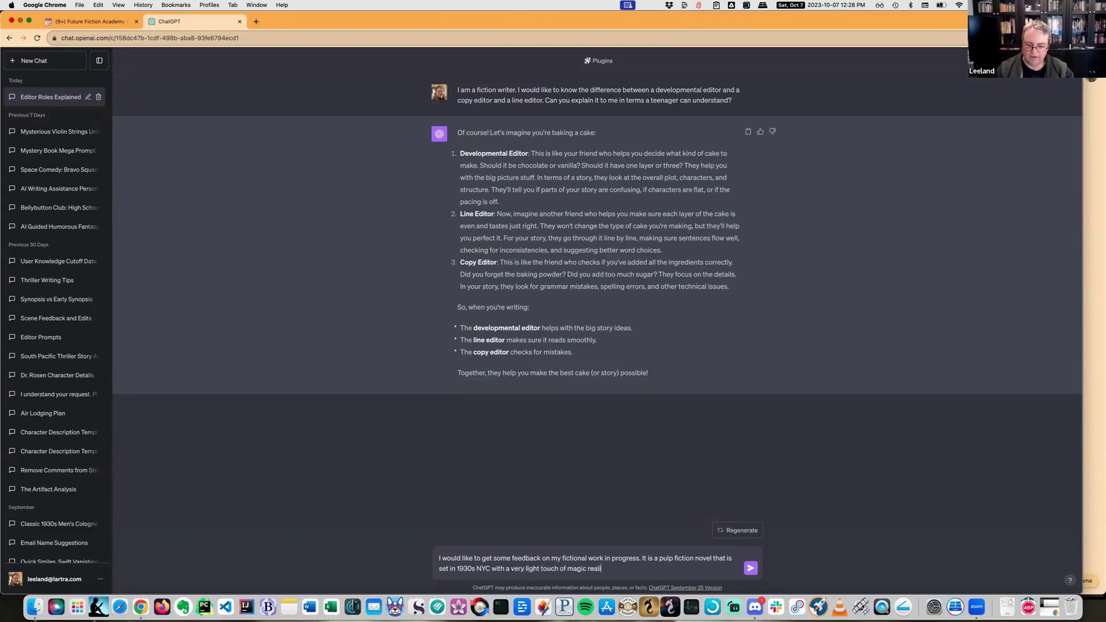
text(sm set in the re)
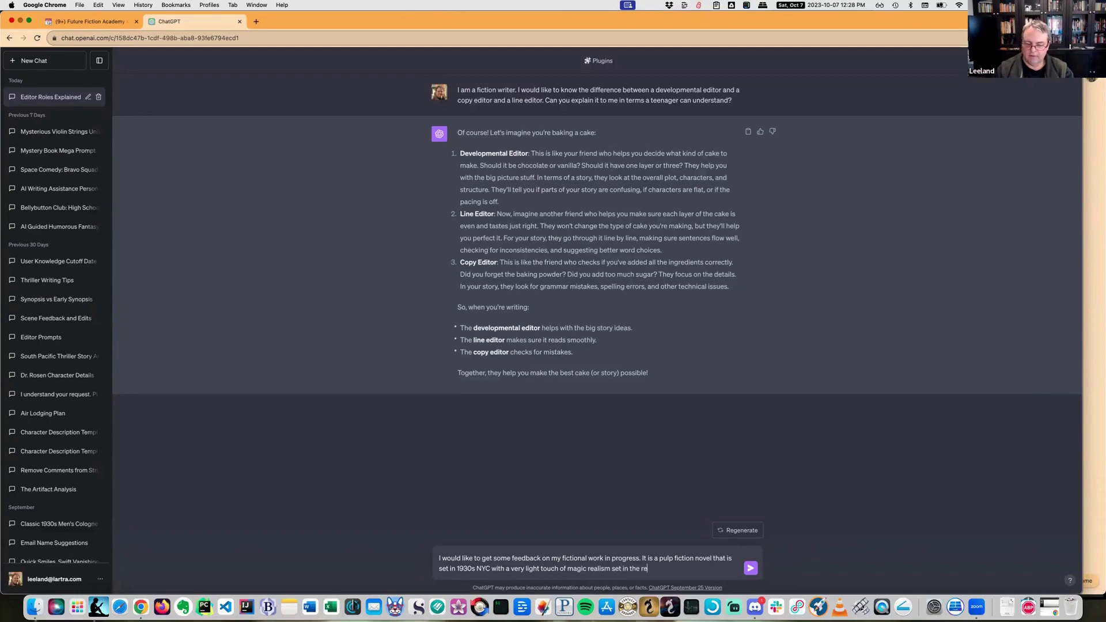
text(al world. It sh)
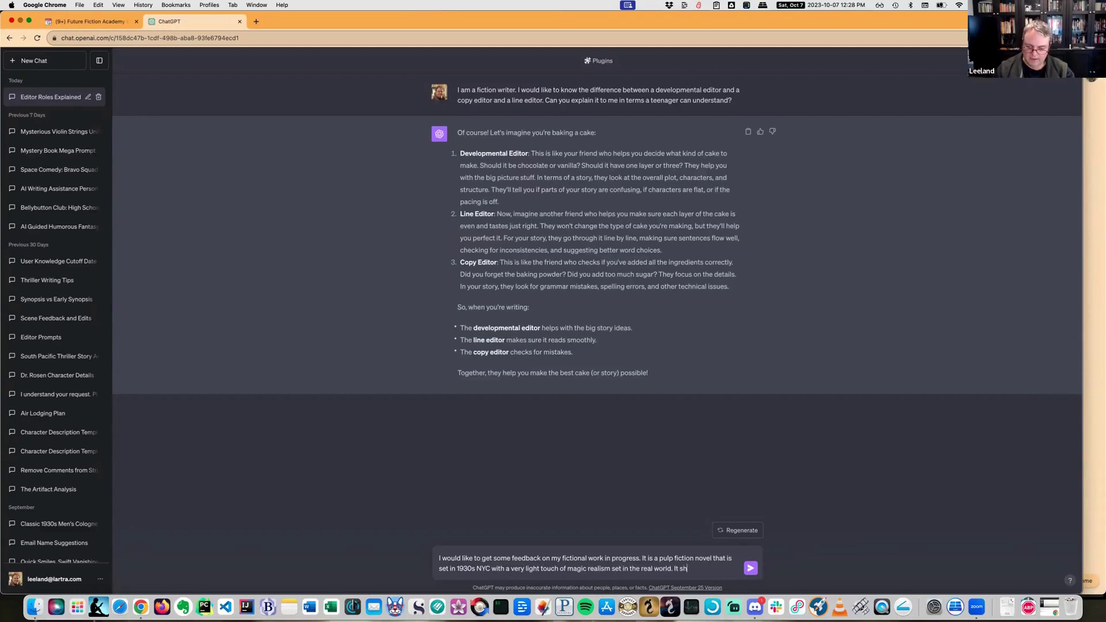
text(ould be like a)
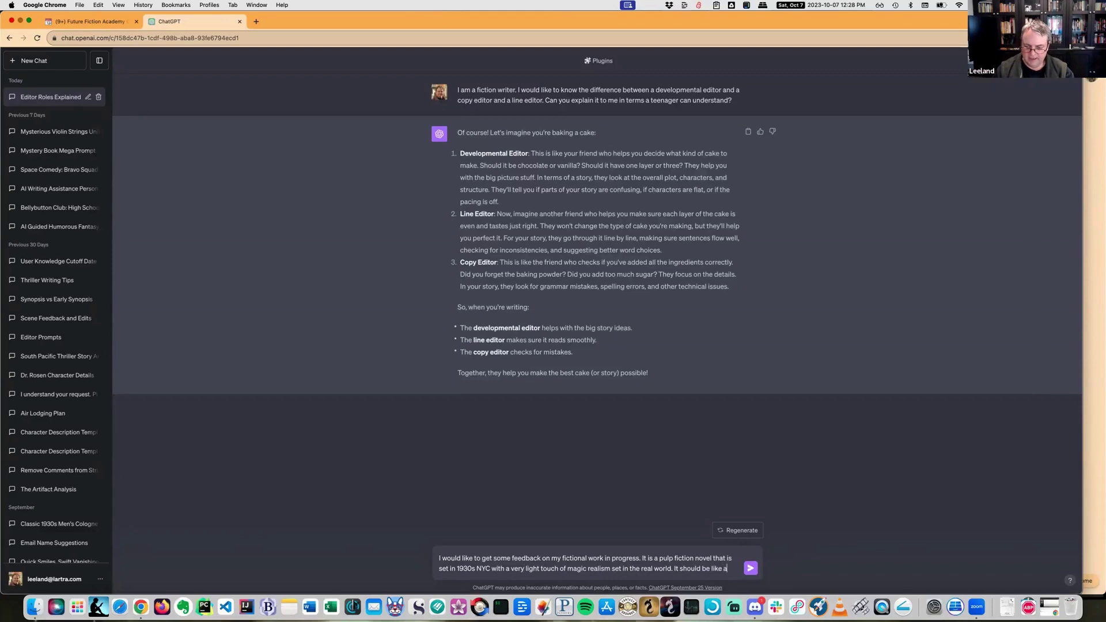
text( combination of Dick Trac)
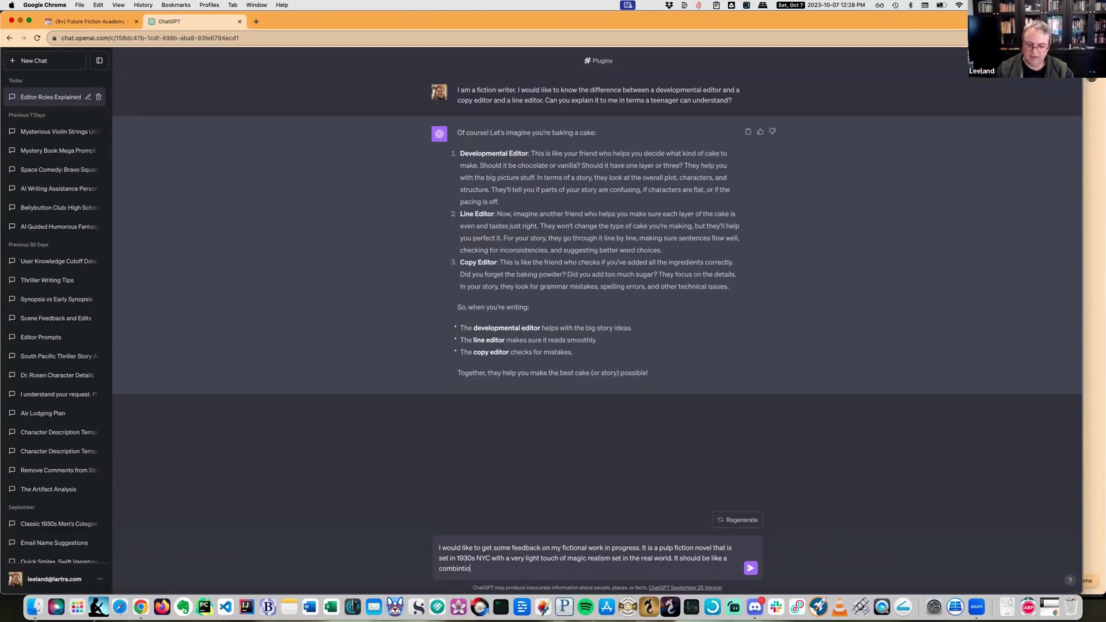
text(y and)
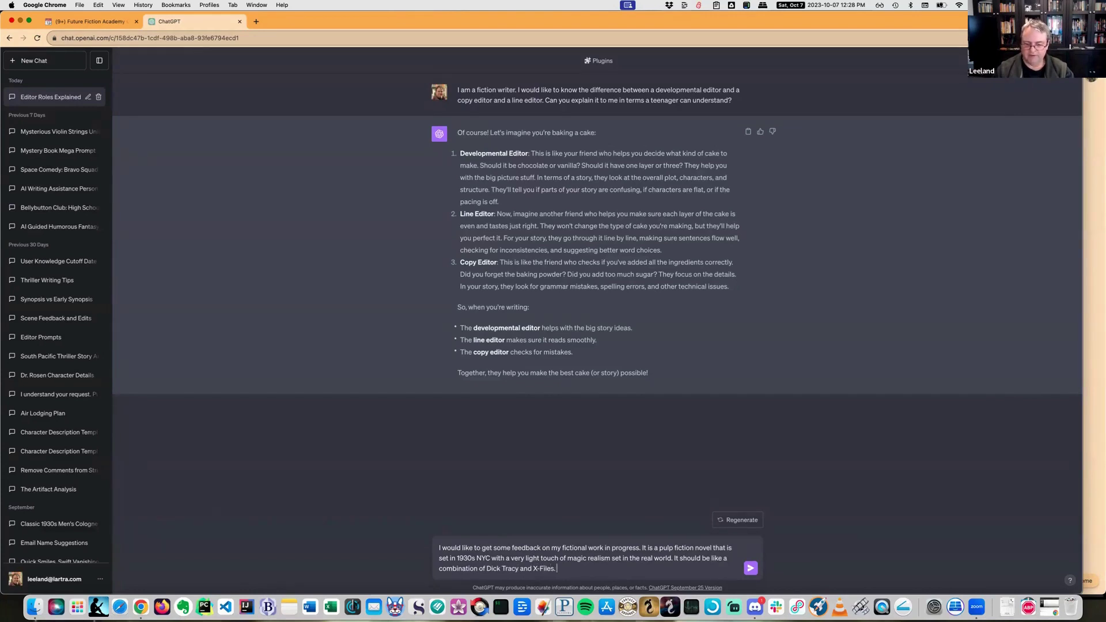
text( X-Files. Please cr)
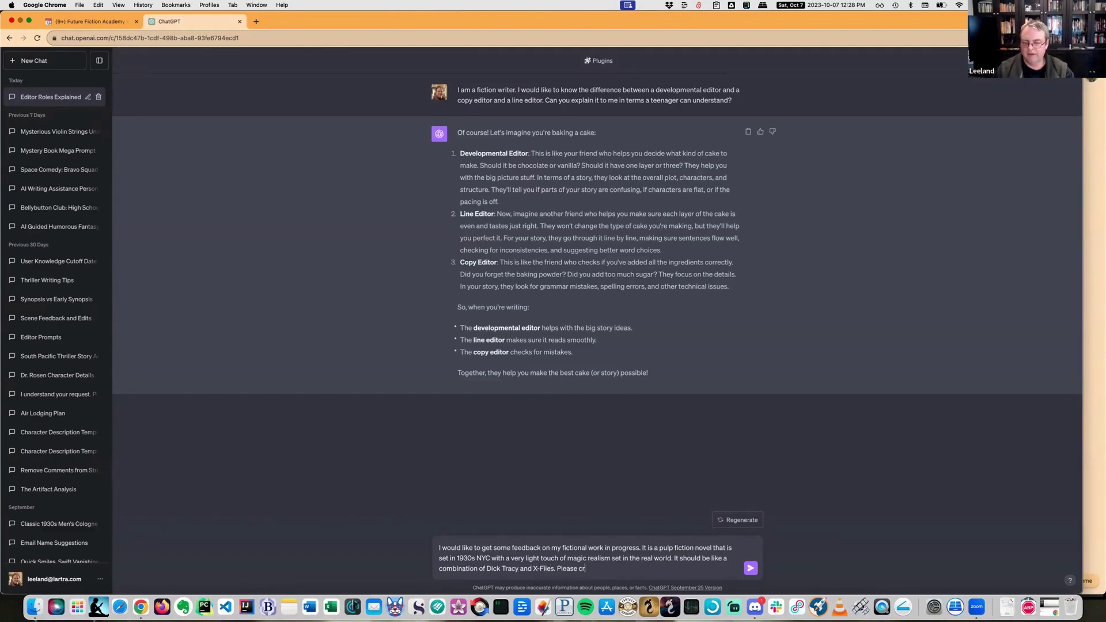
text(eate a)
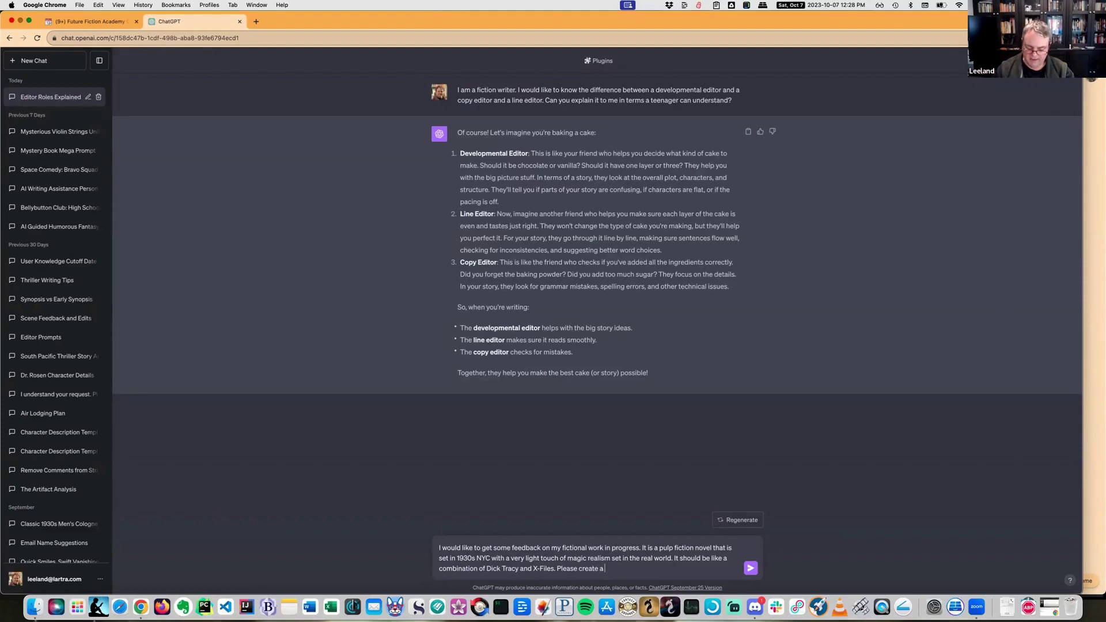
text( AI prompt to get)
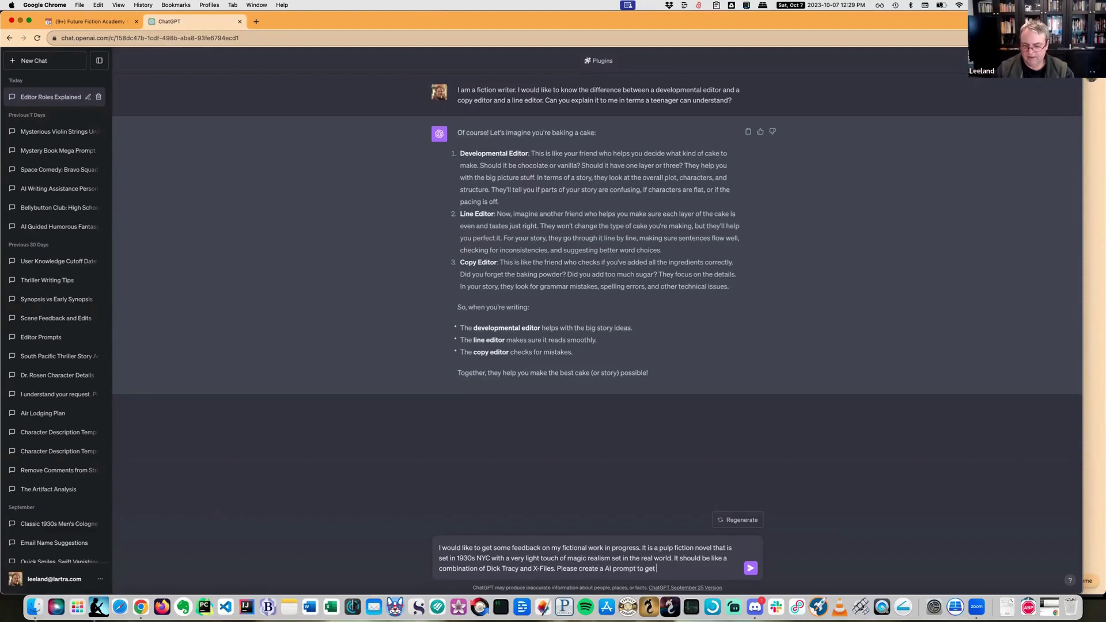
text( feedback)
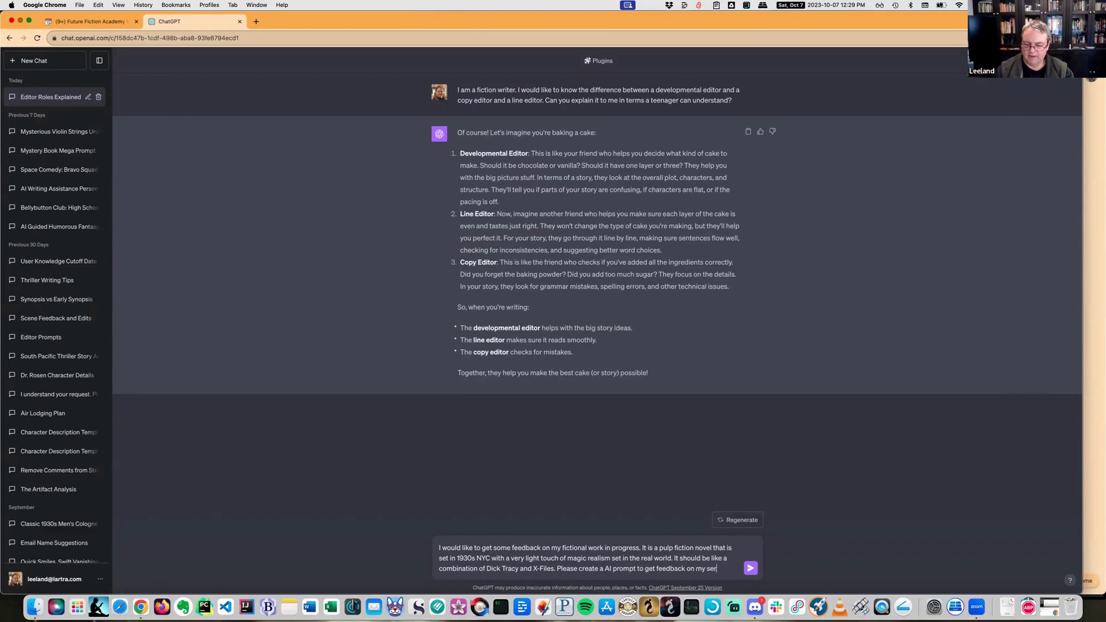
text( on my novel for a Development)
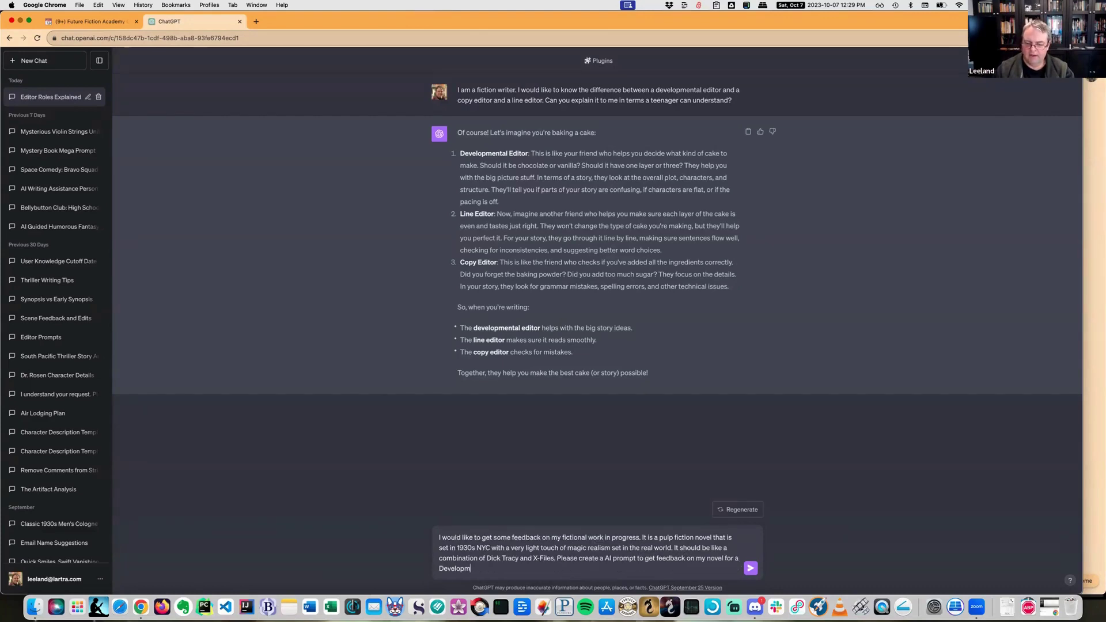
text(al Editor persona.)
- Send the request, then copy the generated prompt from 'Description:' through 'overall impact.'
key(Return)
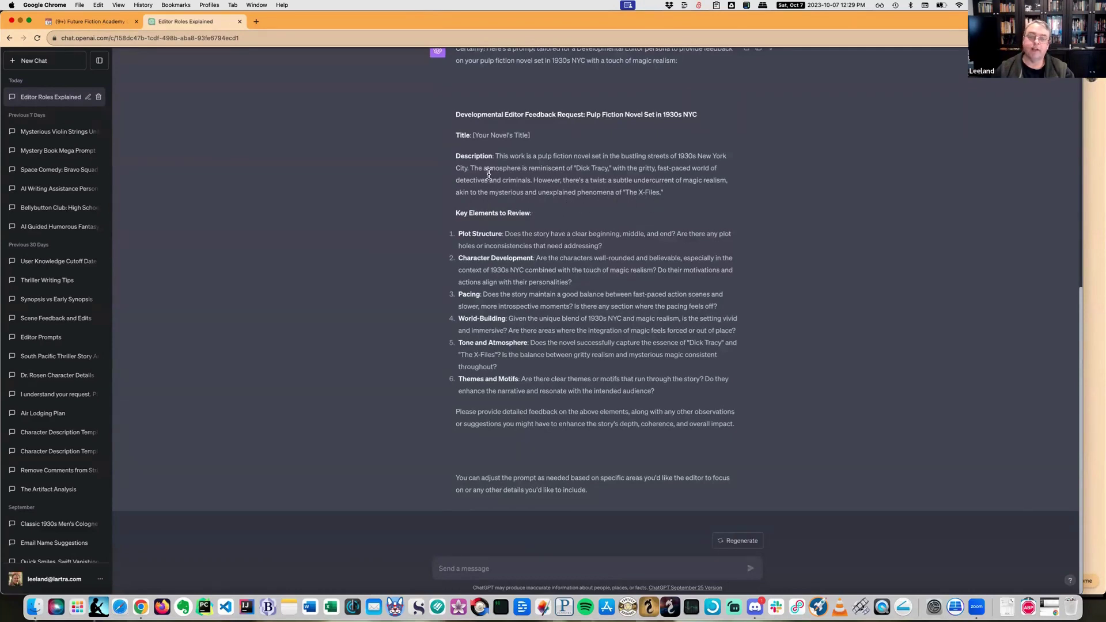
drag(495, 156, 667, 201)
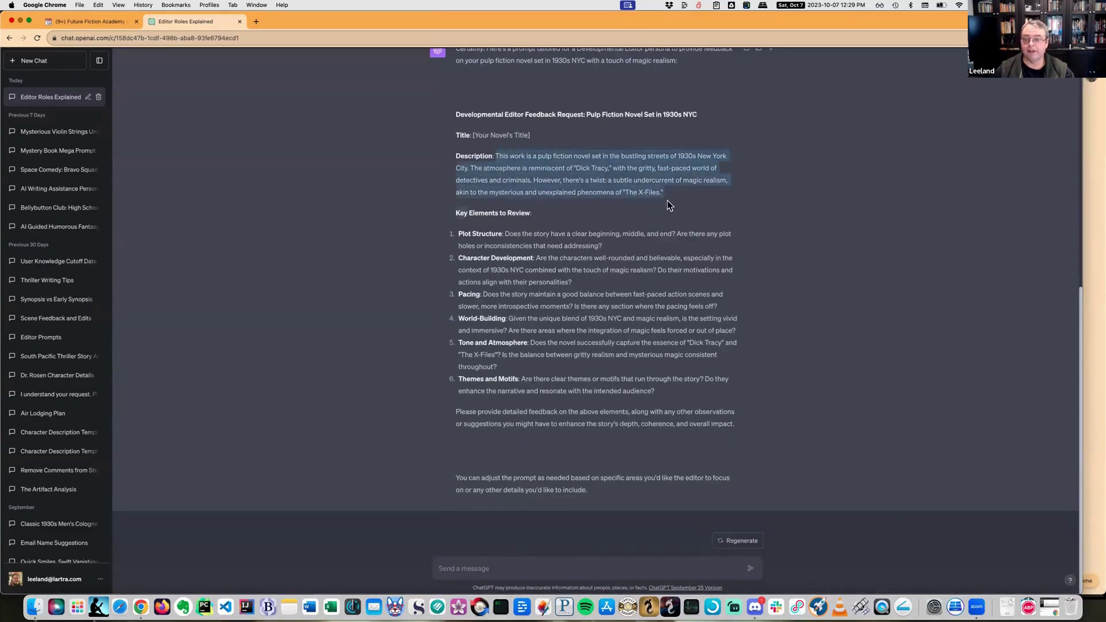
click(507, 242)
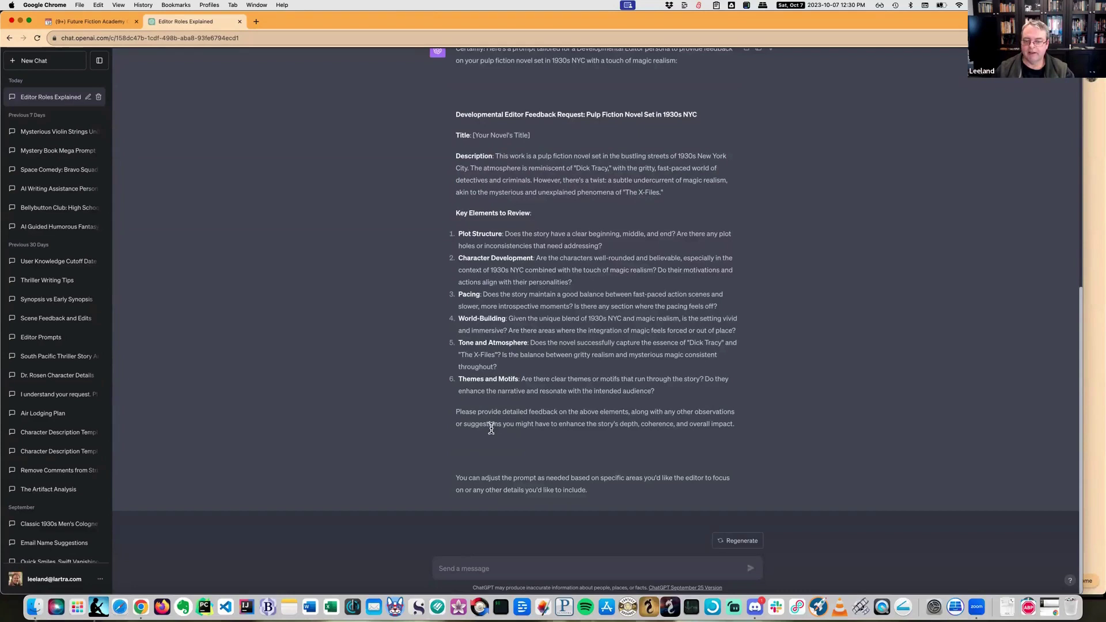
shift+click(588, 416)
key(super+c)
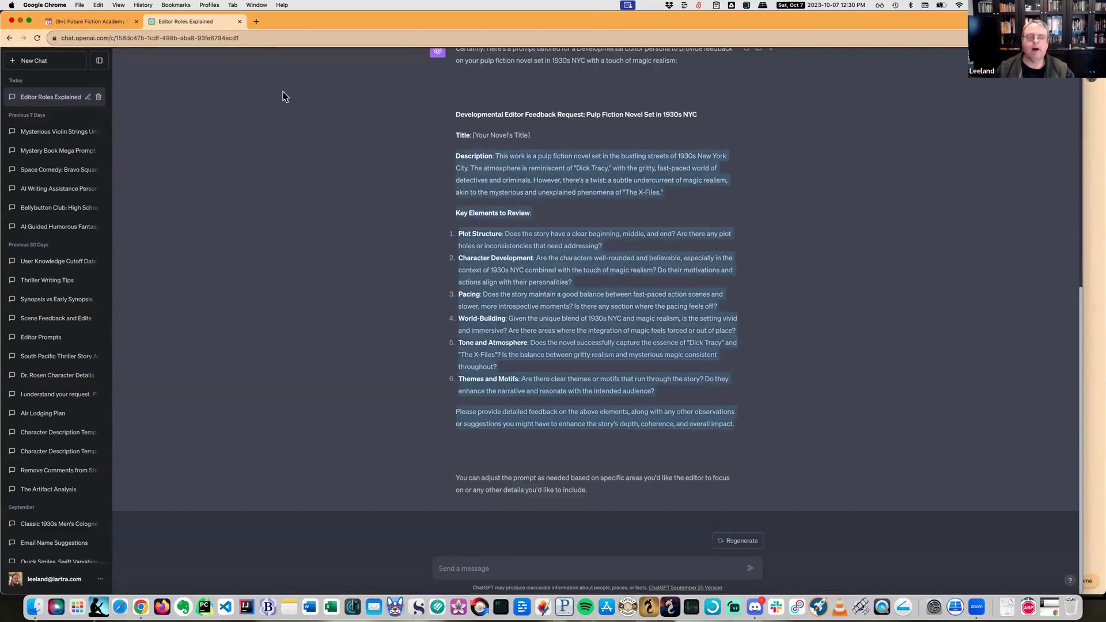
- Load Claude's chat home page from the bookmark in a new browser tab
click(257, 24)
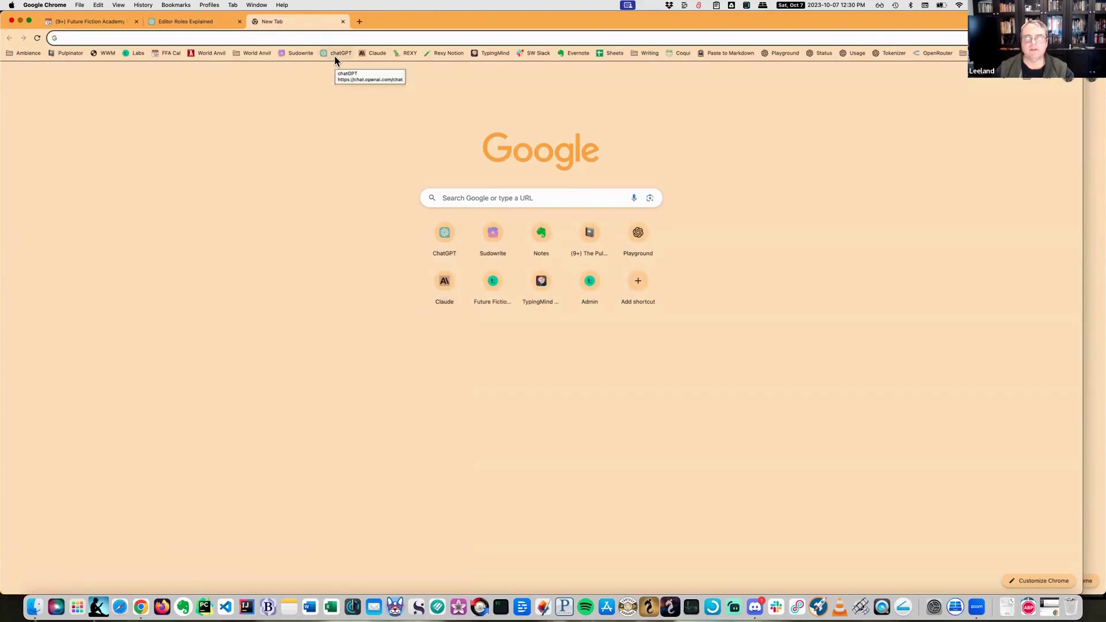
click(362, 54)
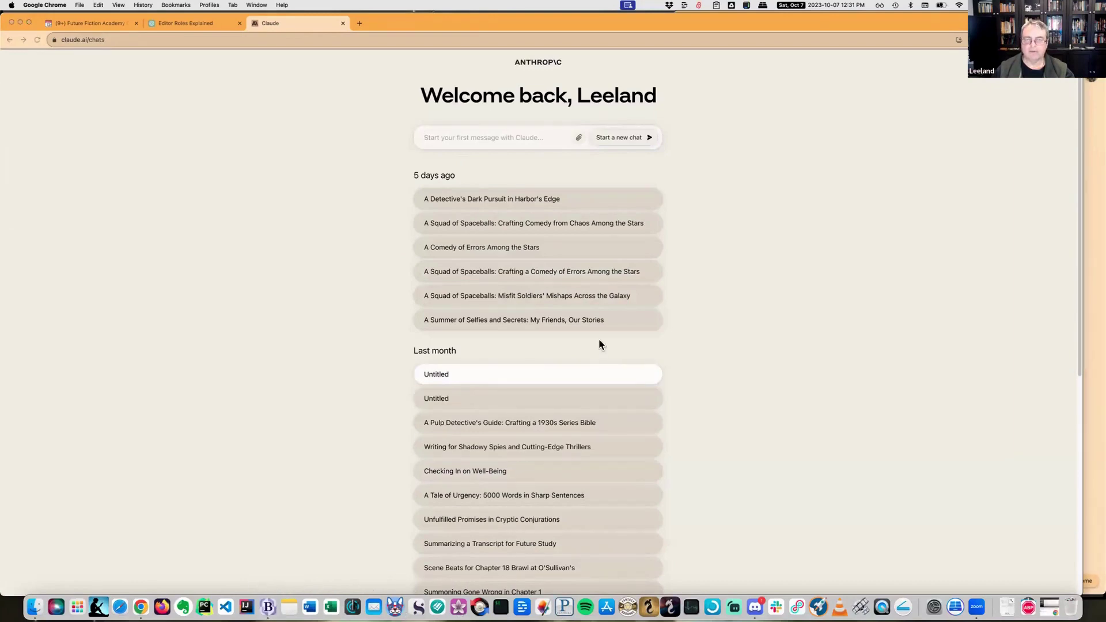
- In BBEdit, change the prompt's opening line to 'Please read the [MANUSCRIPT], which is'
key(super+Tab)
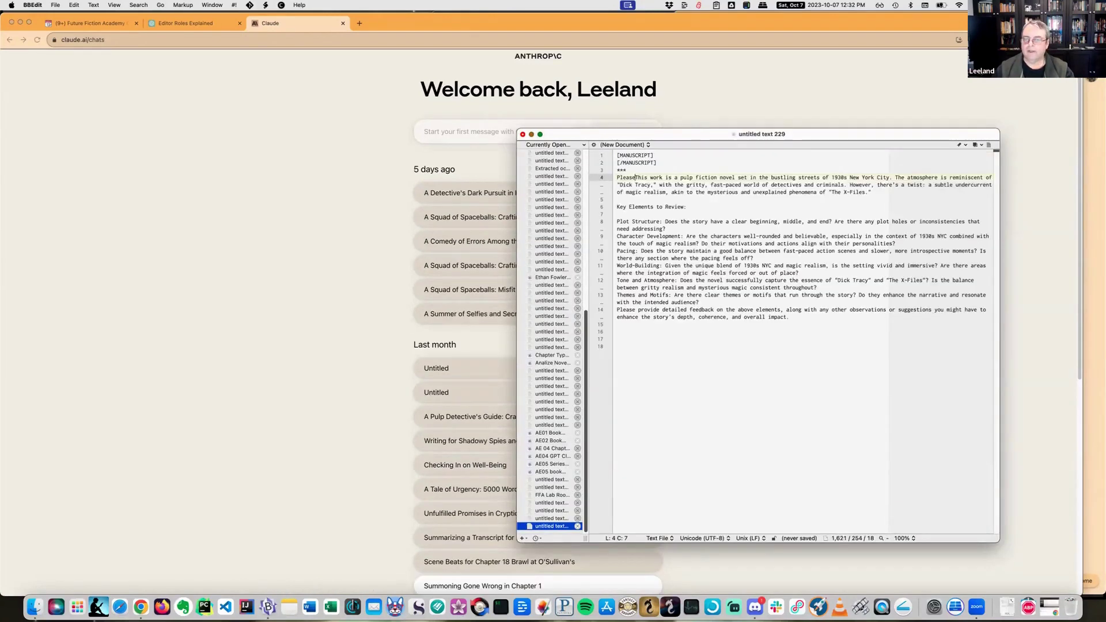
text(Please read the MANUS)
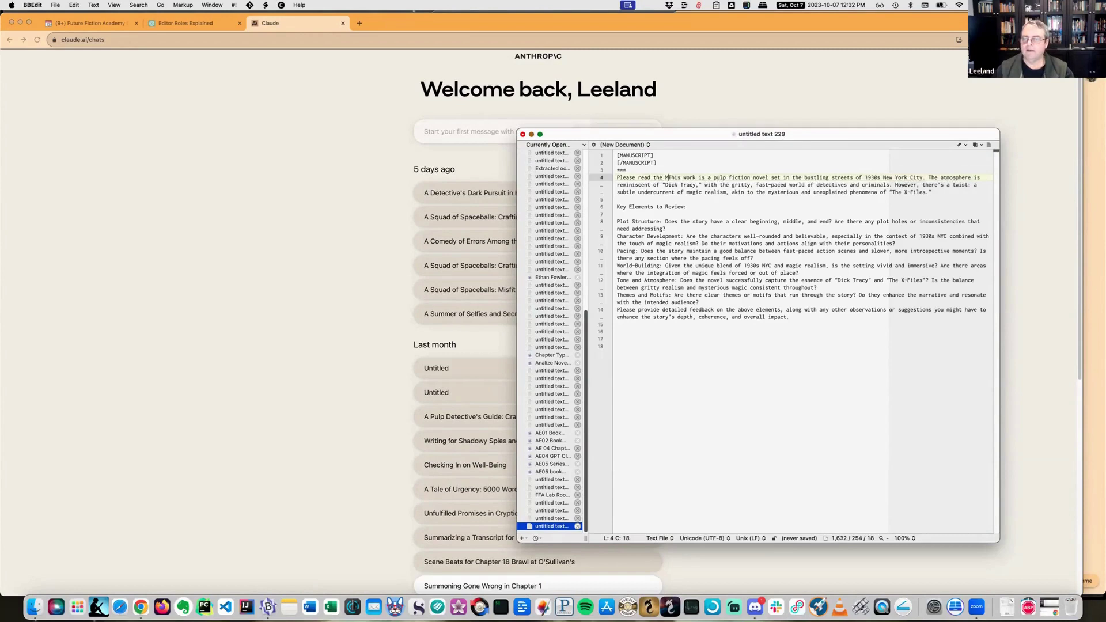
key(Delete)
text(CRIPT], which is)
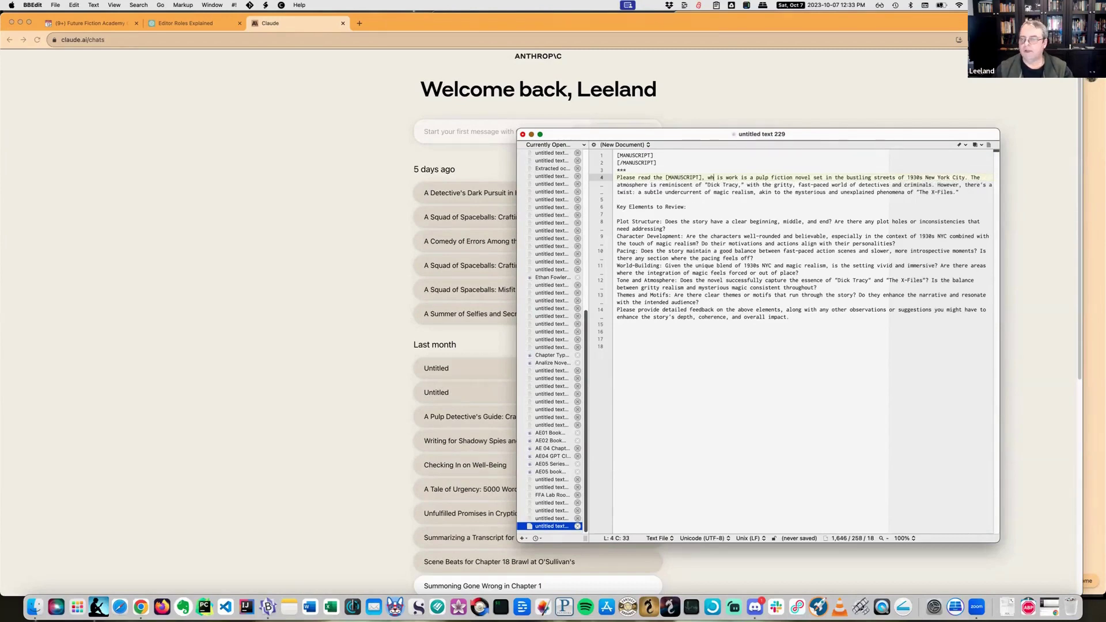
key(Delete)
key(Delete)
key(Delete)
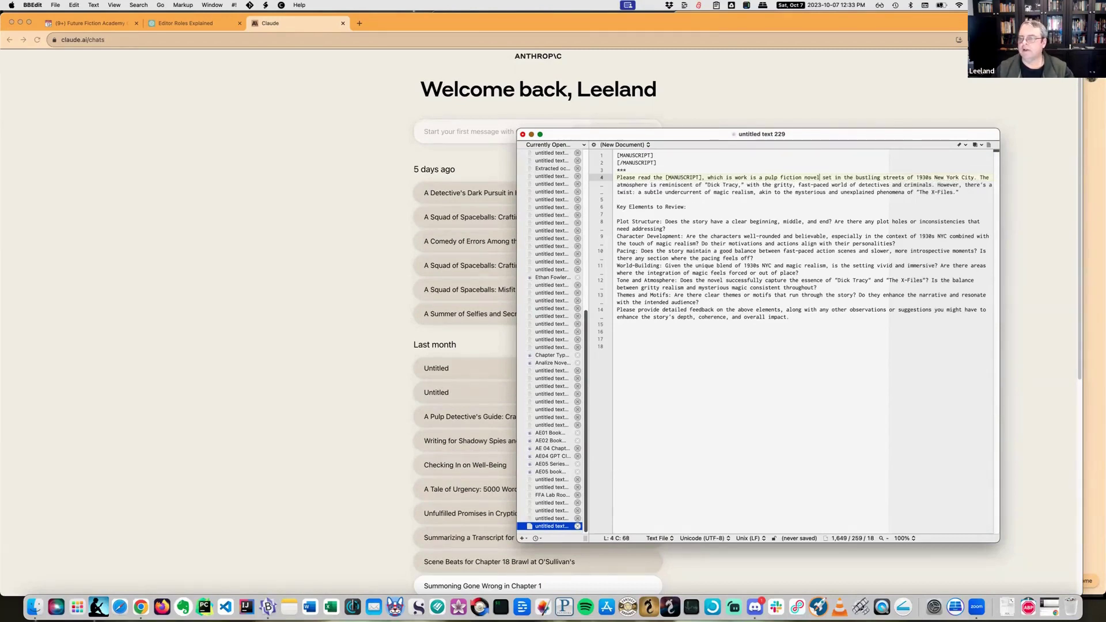
key(Down)
key(Down)
key(Down)
key(Down)
key(Down)
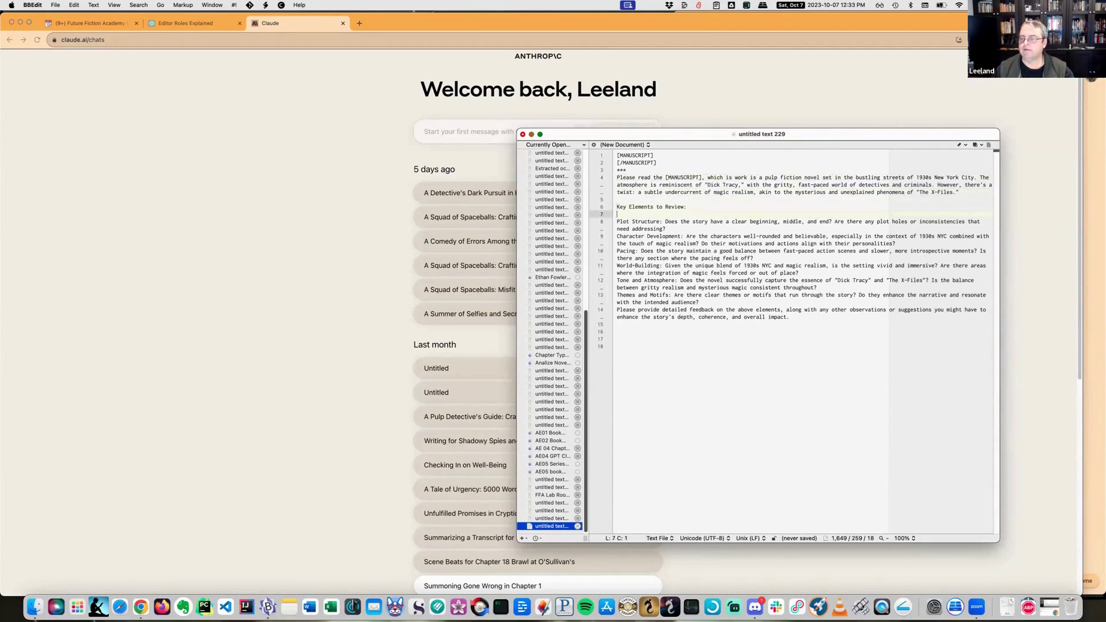
key(Down)
key(Down)
key(Down)
key(Down)
key(Down)
key(Down)
key(Down)
key(Down)
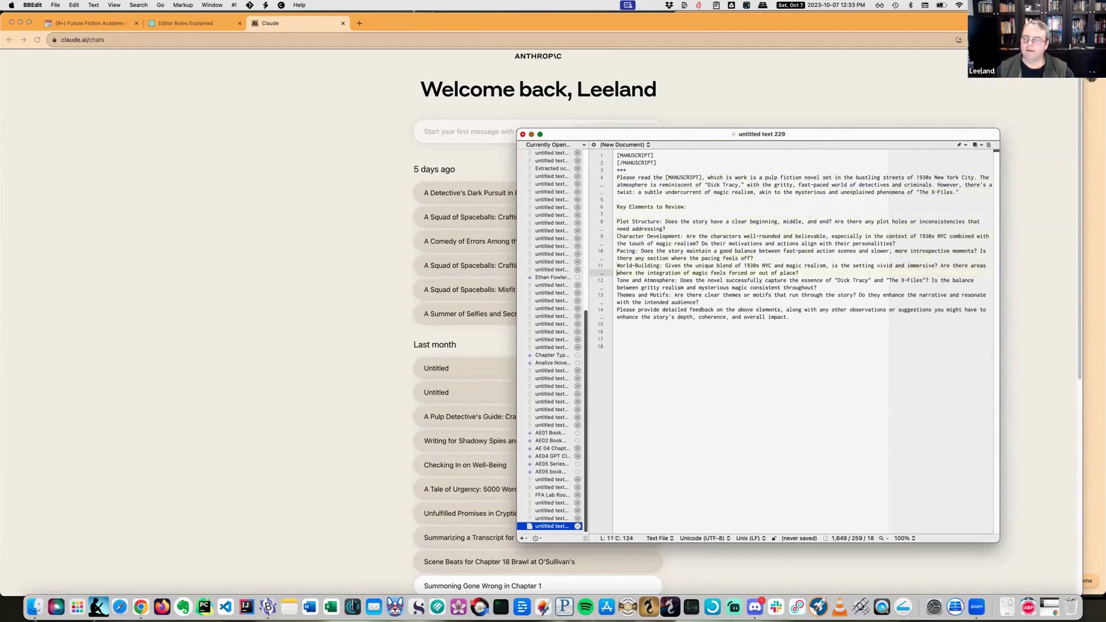
- Copy the whole combined manuscript and prompt, and paste it into the Claude chat
key(super+Tab)
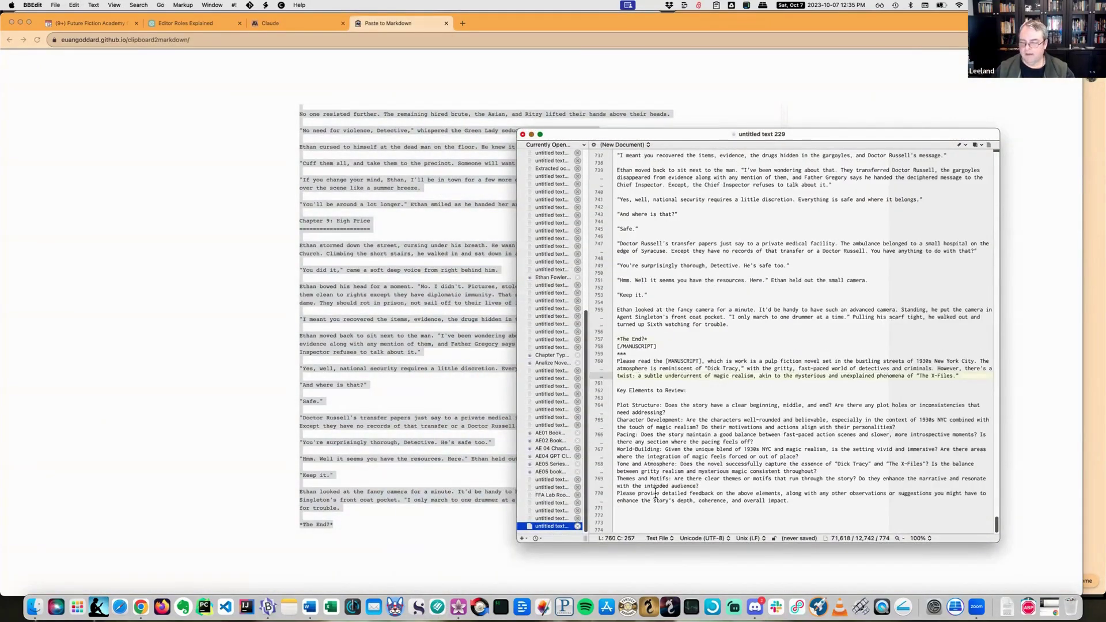
key(super+a)
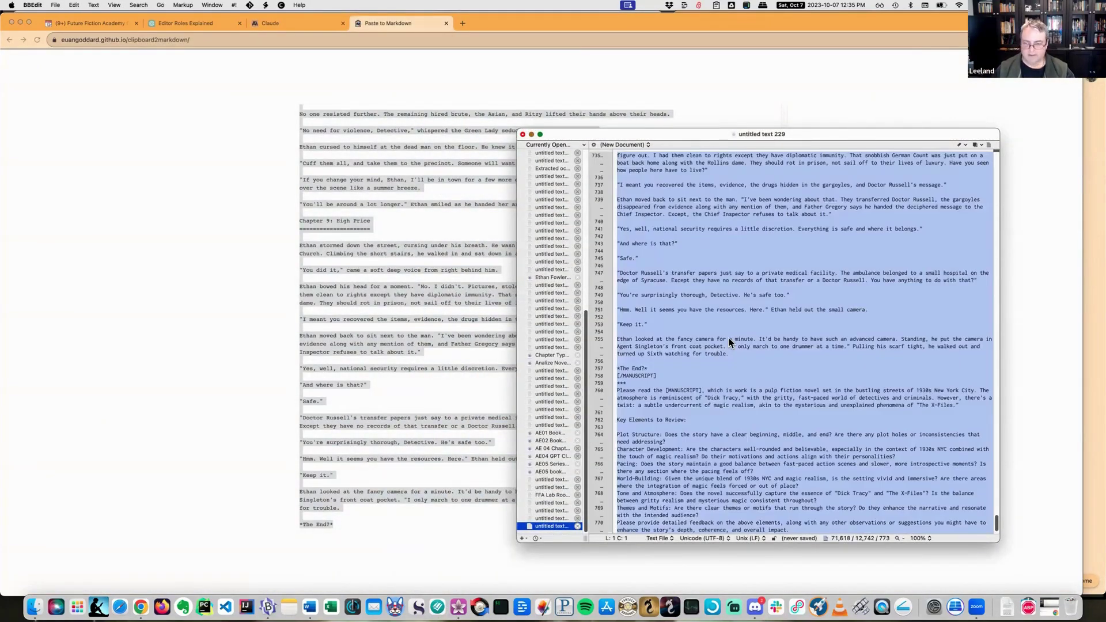
key(super+c)
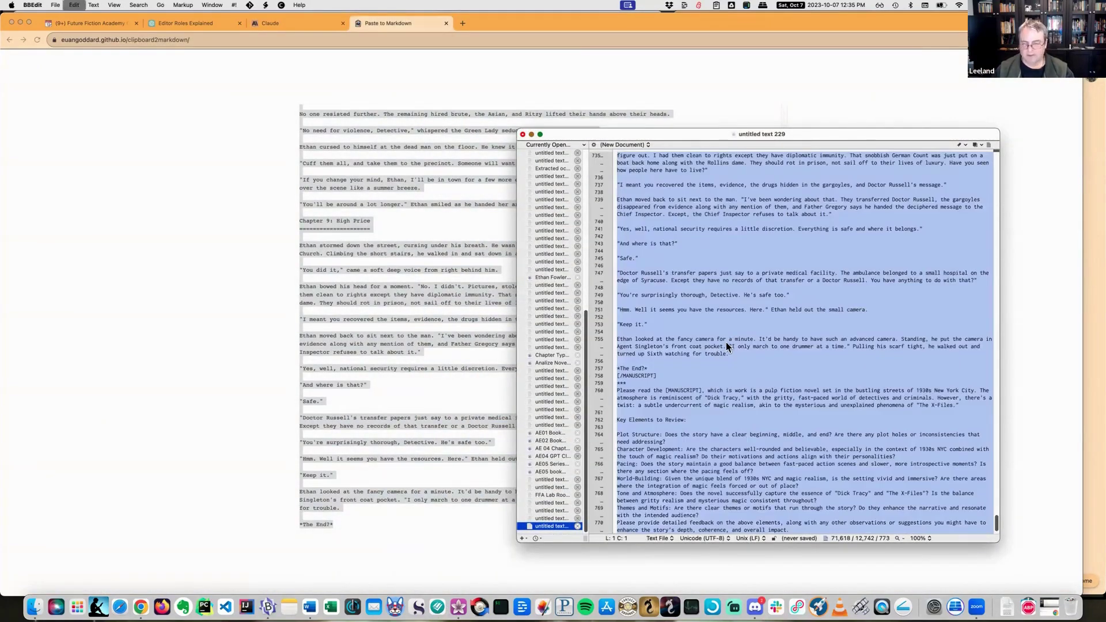
click(314, 23)
key(super+v)
click(628, 145)
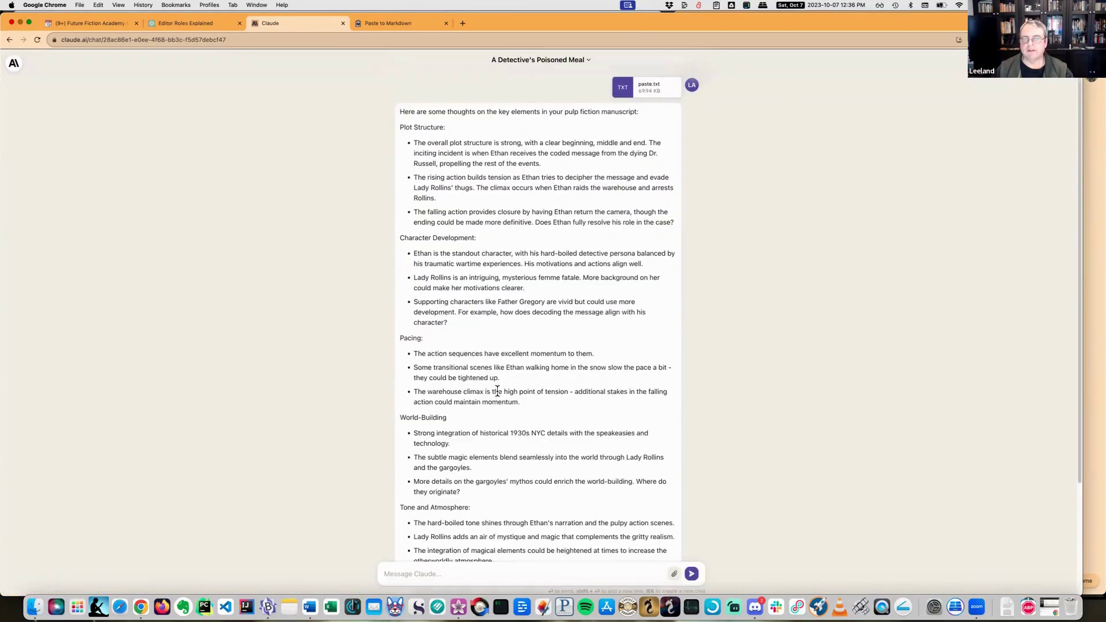
drag(414, 142, 493, 171)
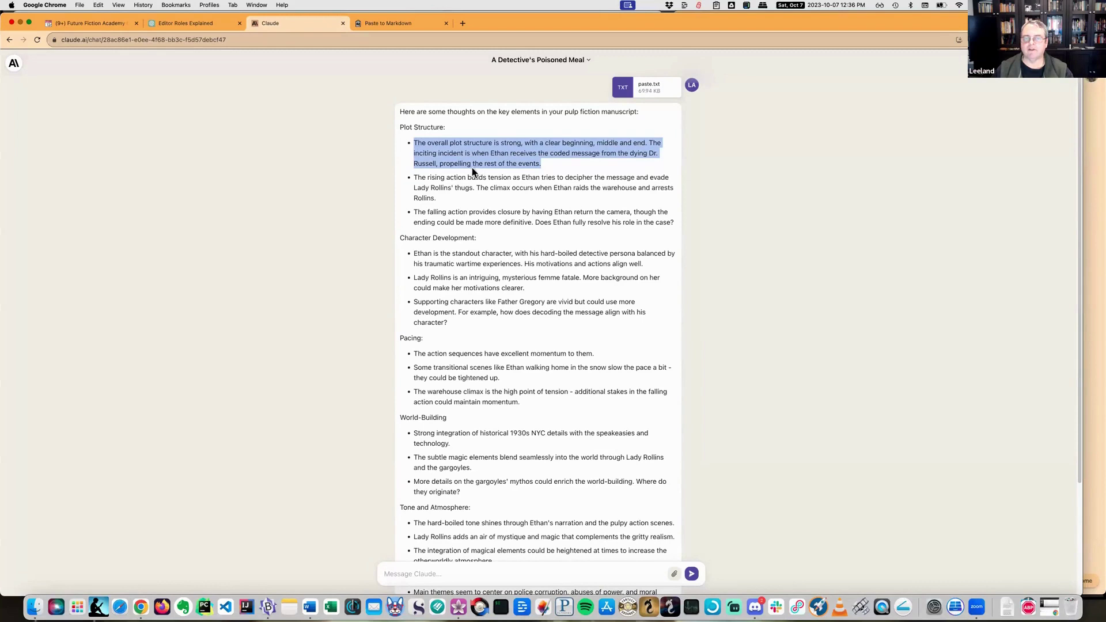
drag(416, 176, 522, 202)
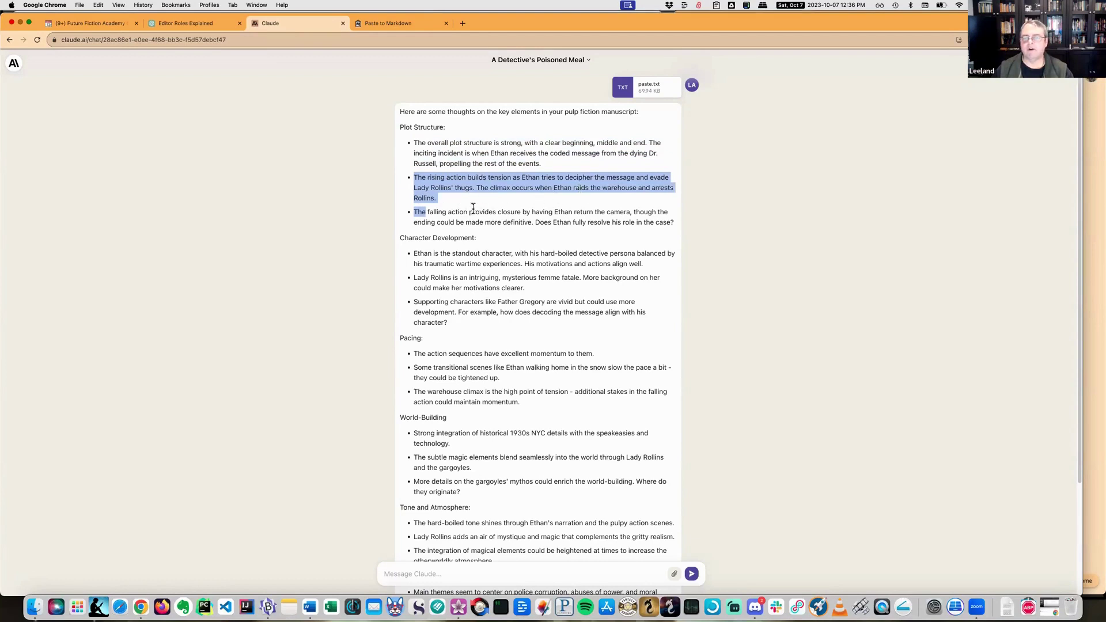
click(455, 212)
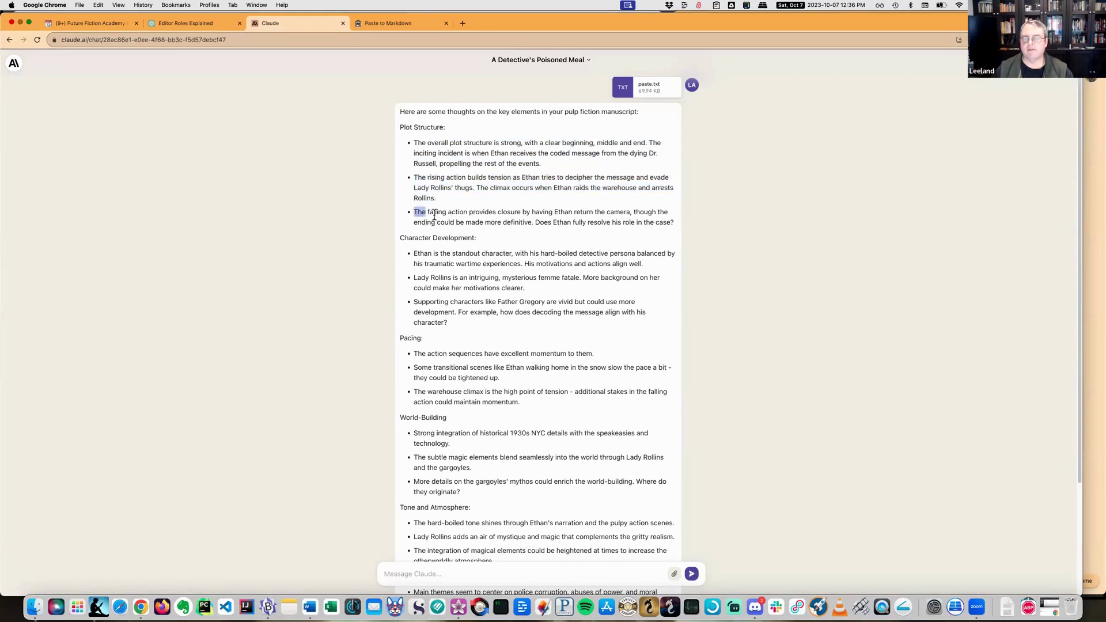
drag(434, 215, 671, 222)
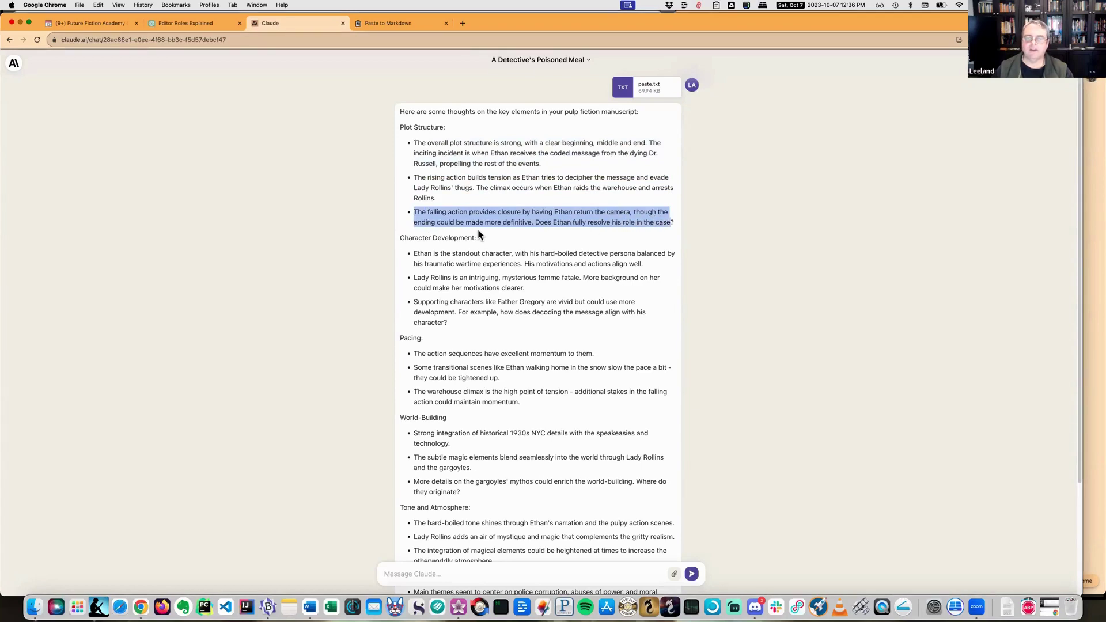
drag(535, 223, 672, 226)
click(629, 294)
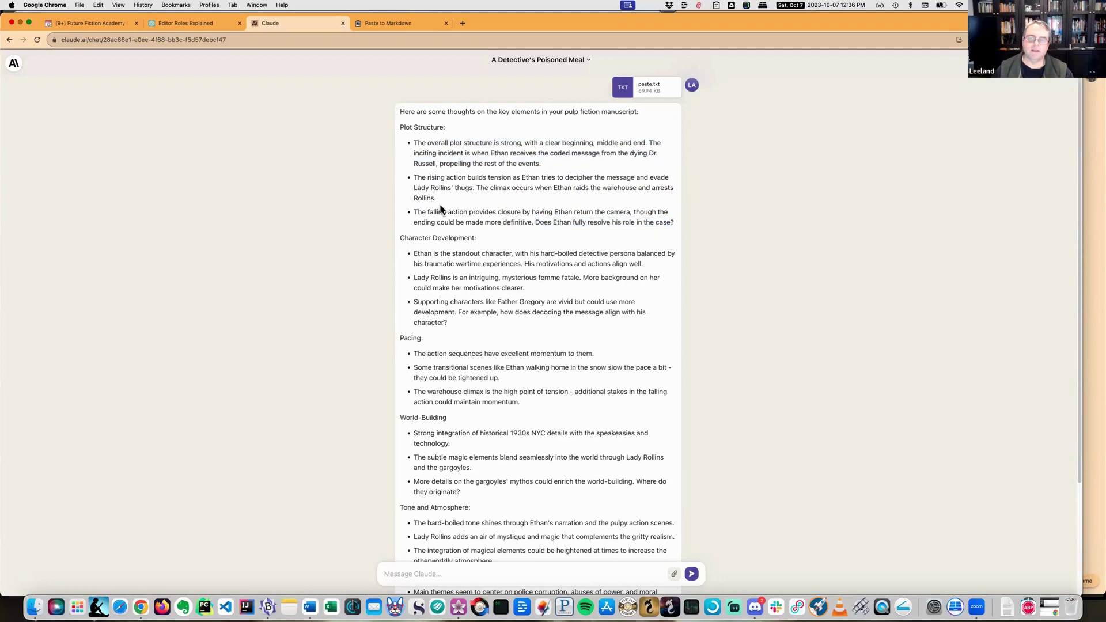
triple_click(418, 210)
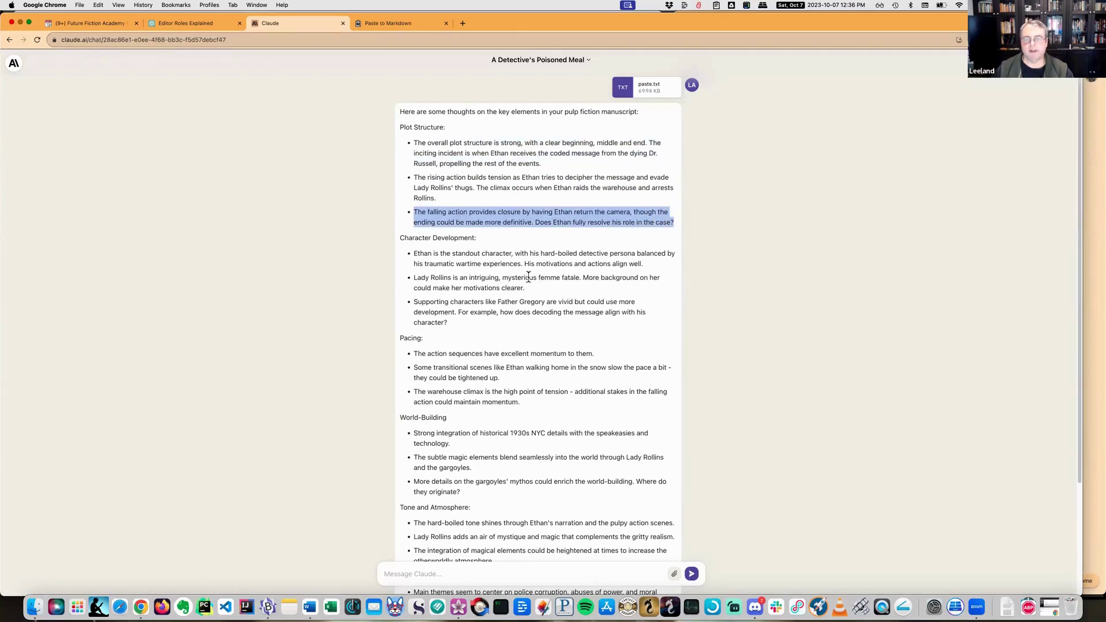
click(426, 278)
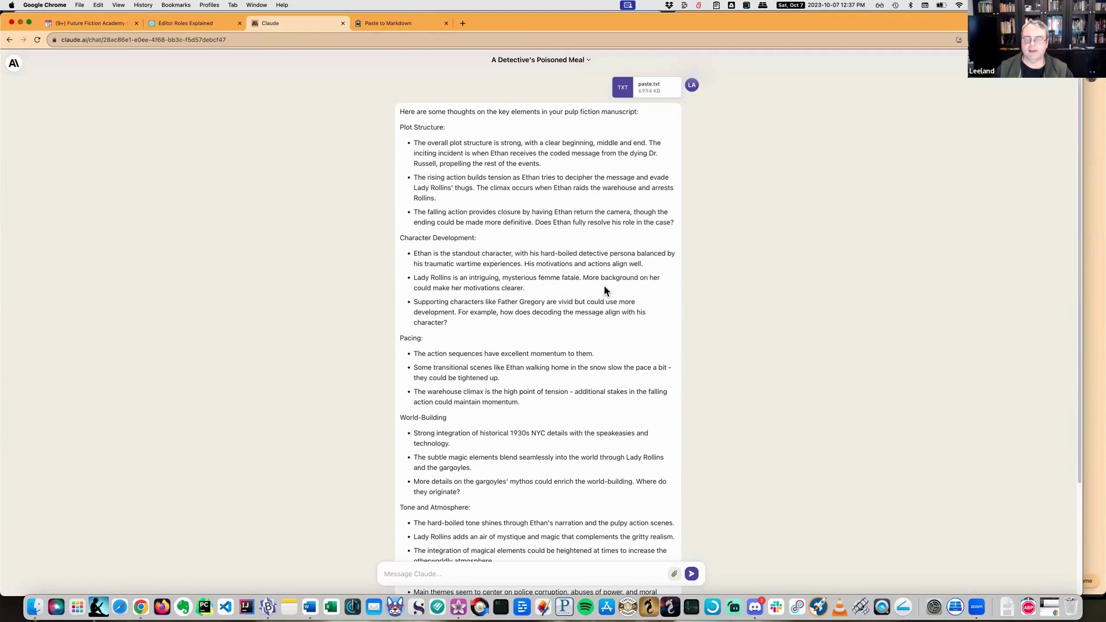
drag(414, 288, 484, 292)
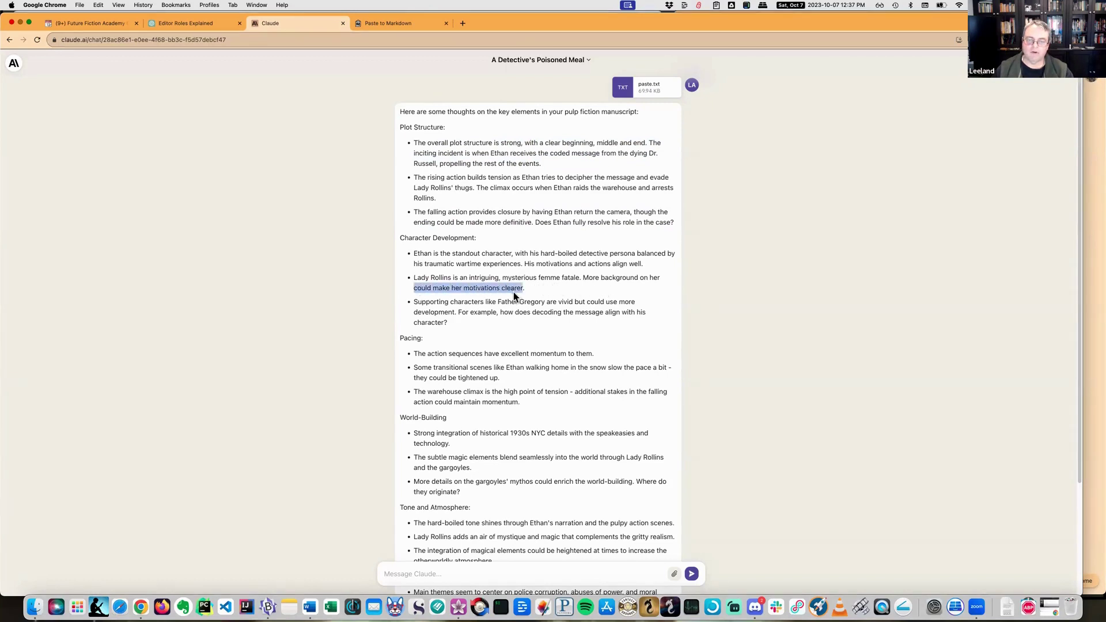
double_click(430, 303)
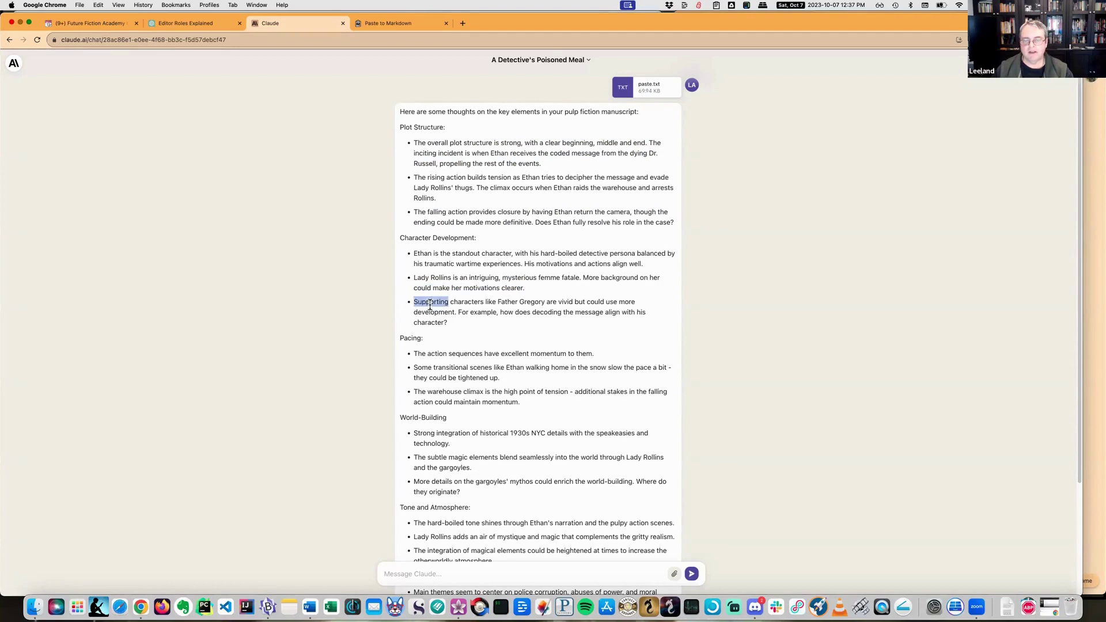
drag(429, 303, 485, 329)
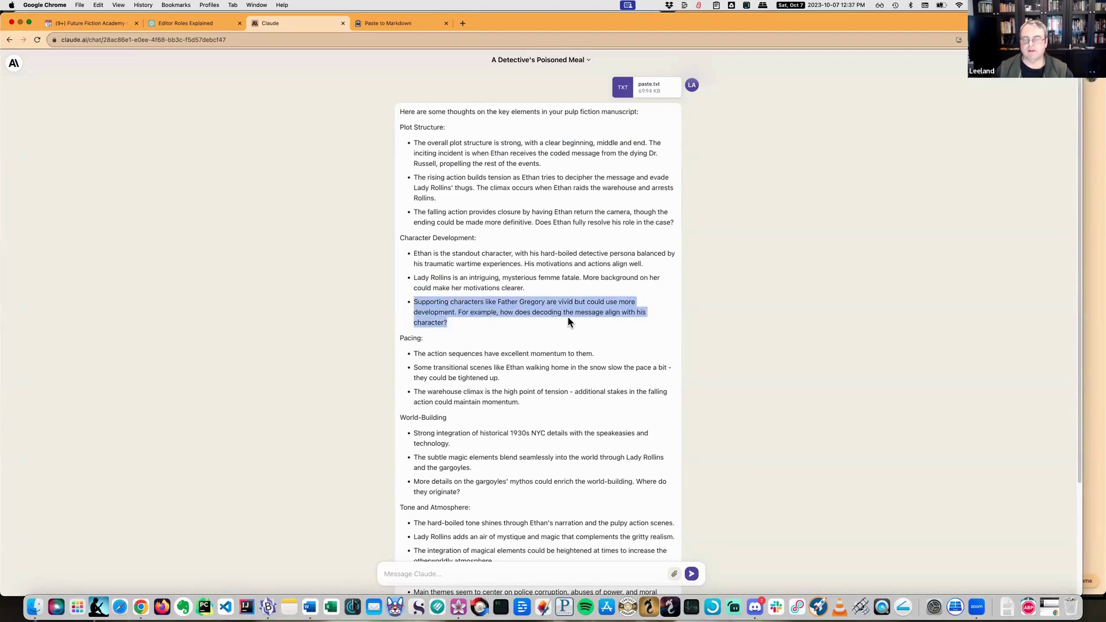
click(478, 379)
- Read Claude's feedback to the end, highlighting the note about stakes in the falling action
scroll(480, 381, down, 5)
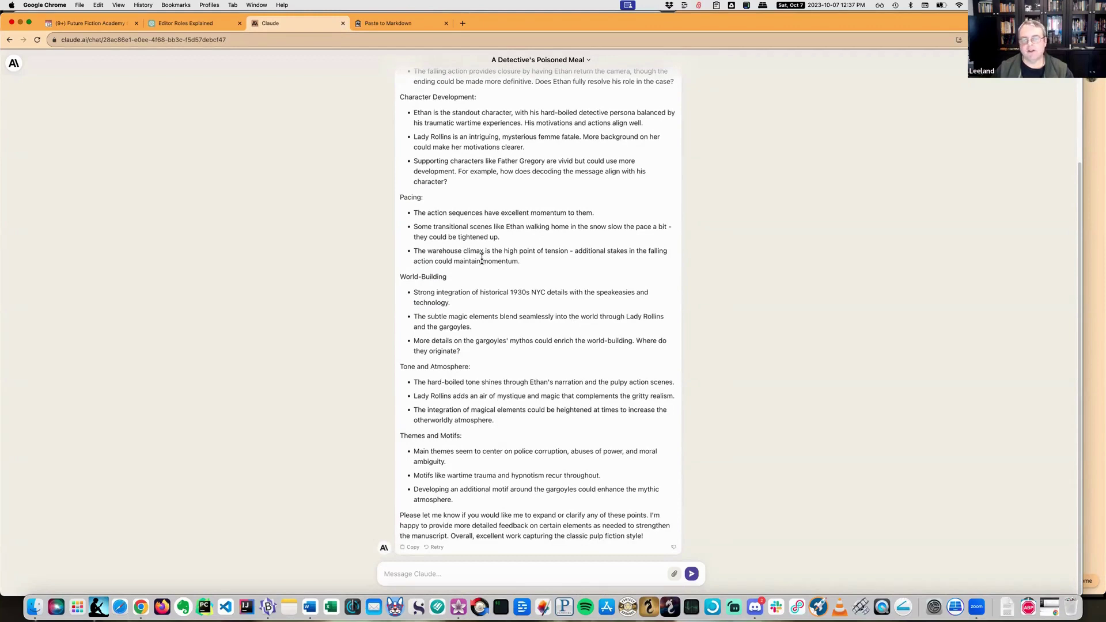
mouse_move(575, 252)
mouse_down()
mouse_move(603, 250)
mouse_move(584, 266)
mouse_up()
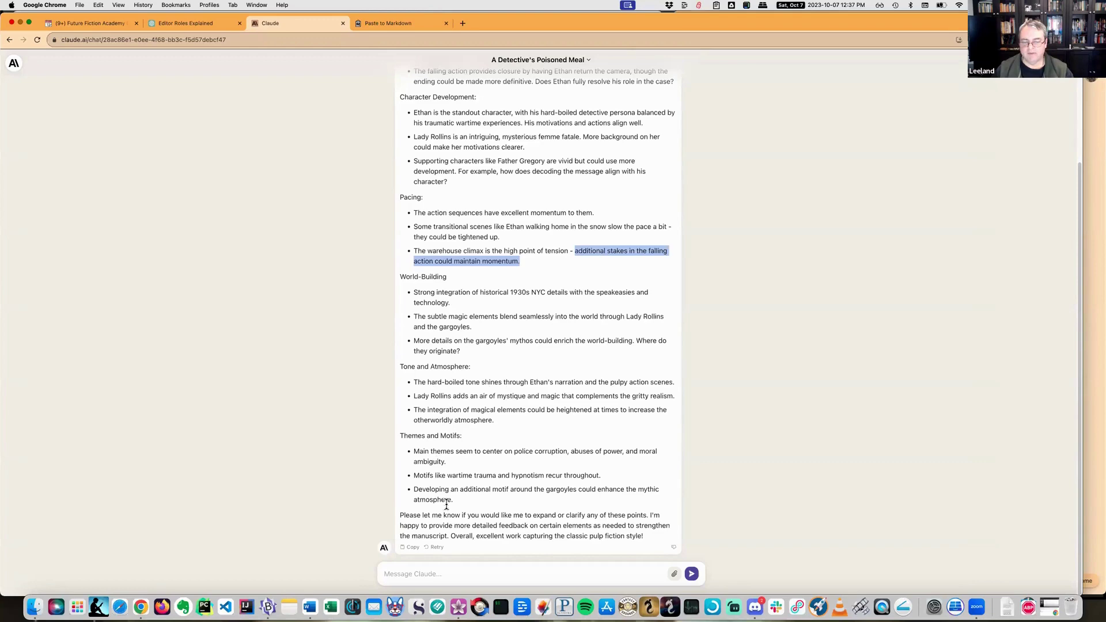
scroll(464, 450, up, 3)
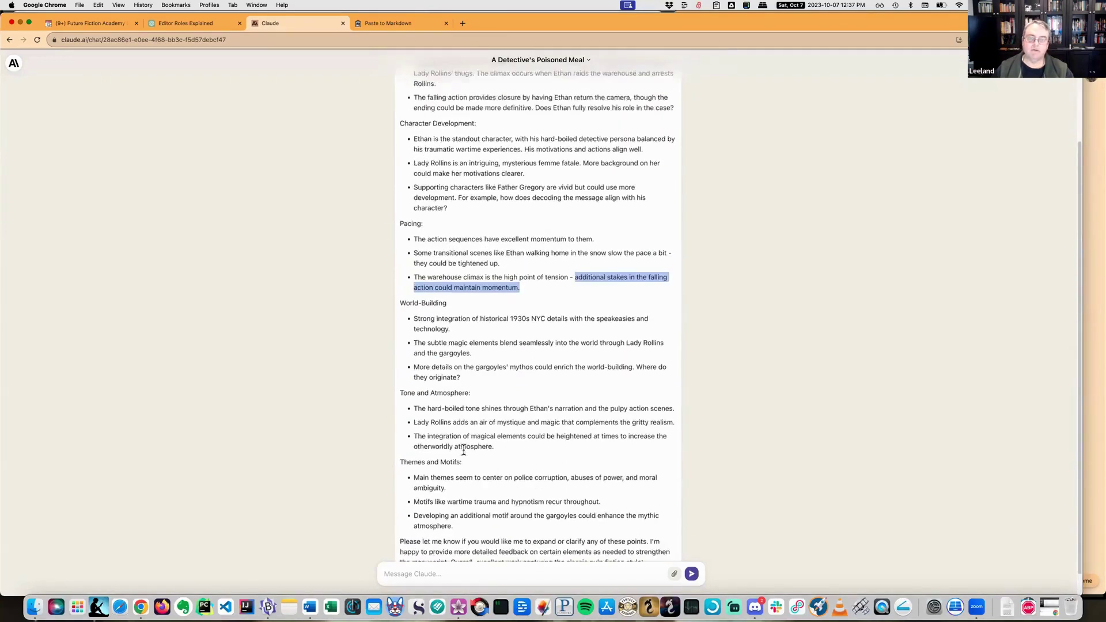
scroll(464, 451, down, 3)
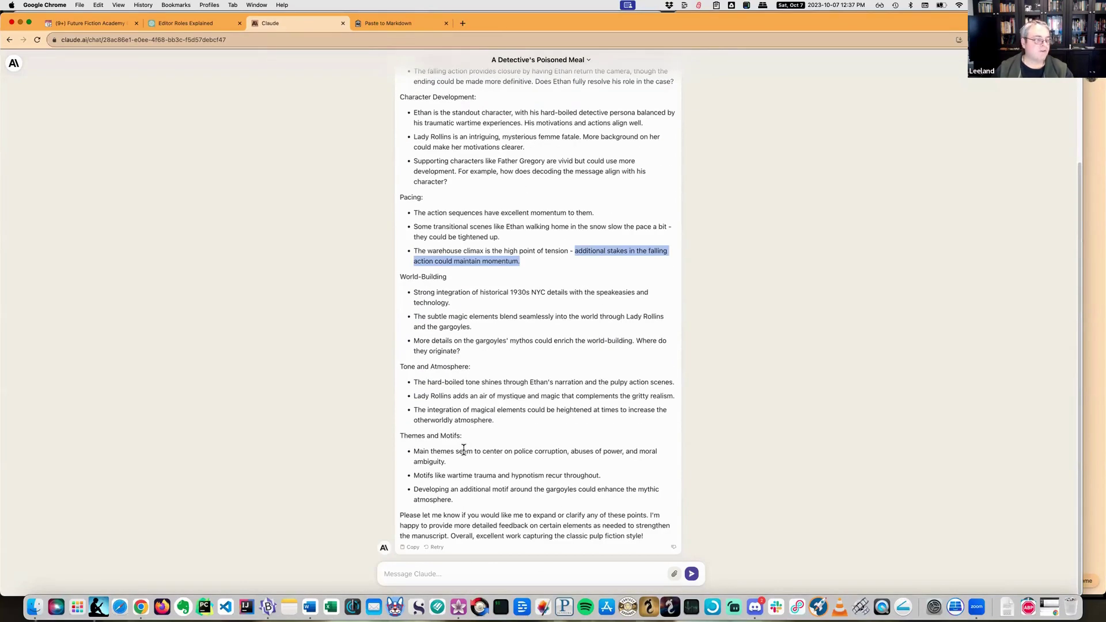
scroll(464, 450, up, 3)
scroll(464, 451, down, 3)
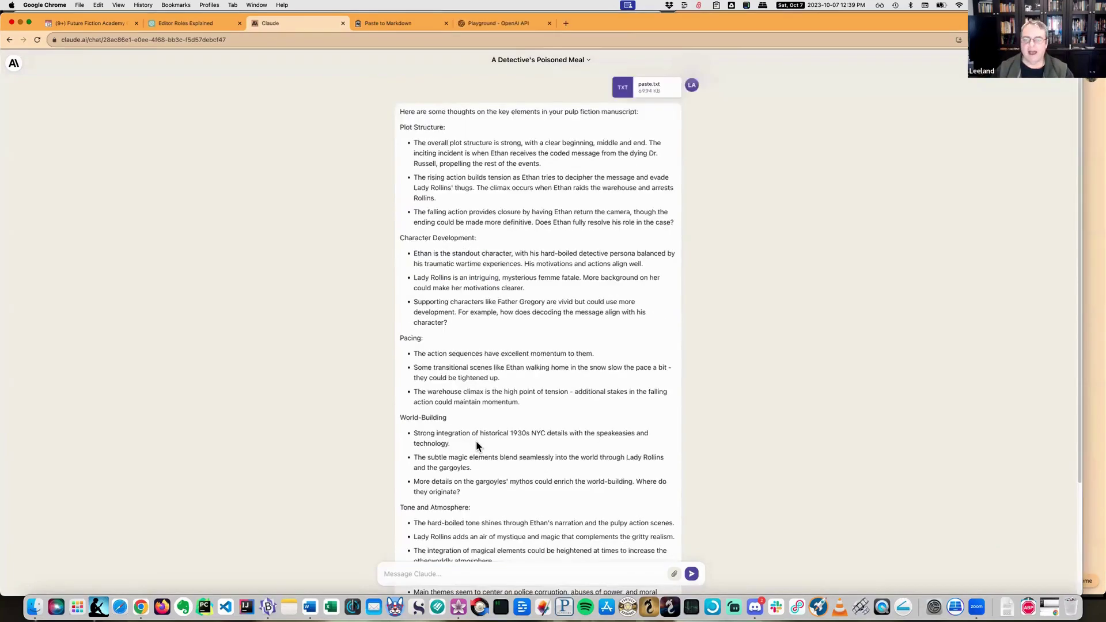
scroll(476, 443, down, 3)
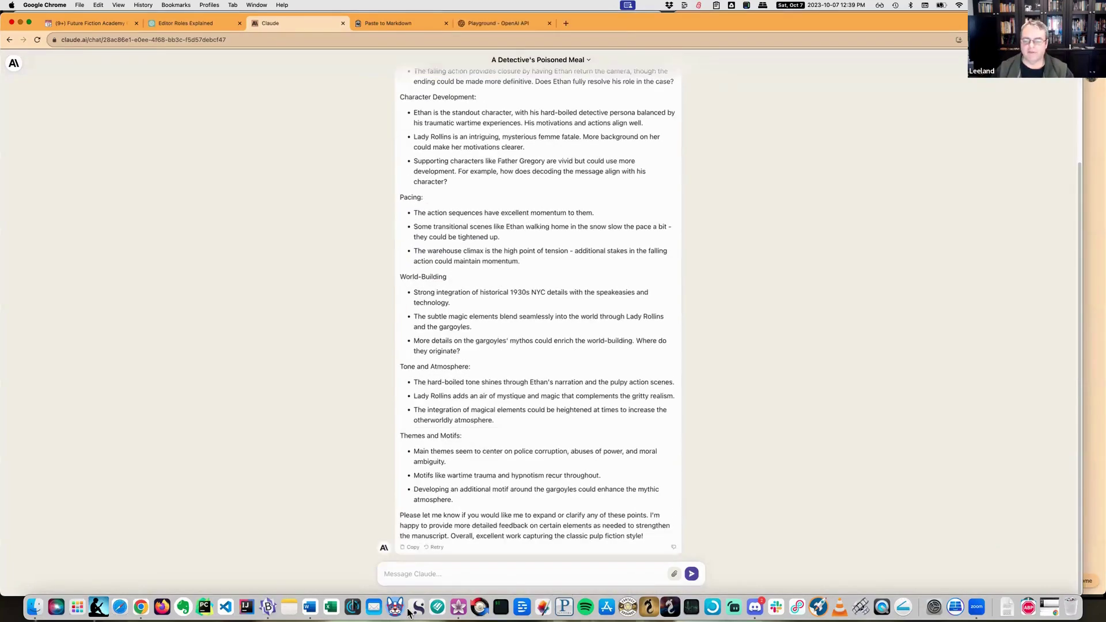
- Type the follow-up 'Are there any reader promises made that are not fulfilled by the end of the book?'
click(441, 572)
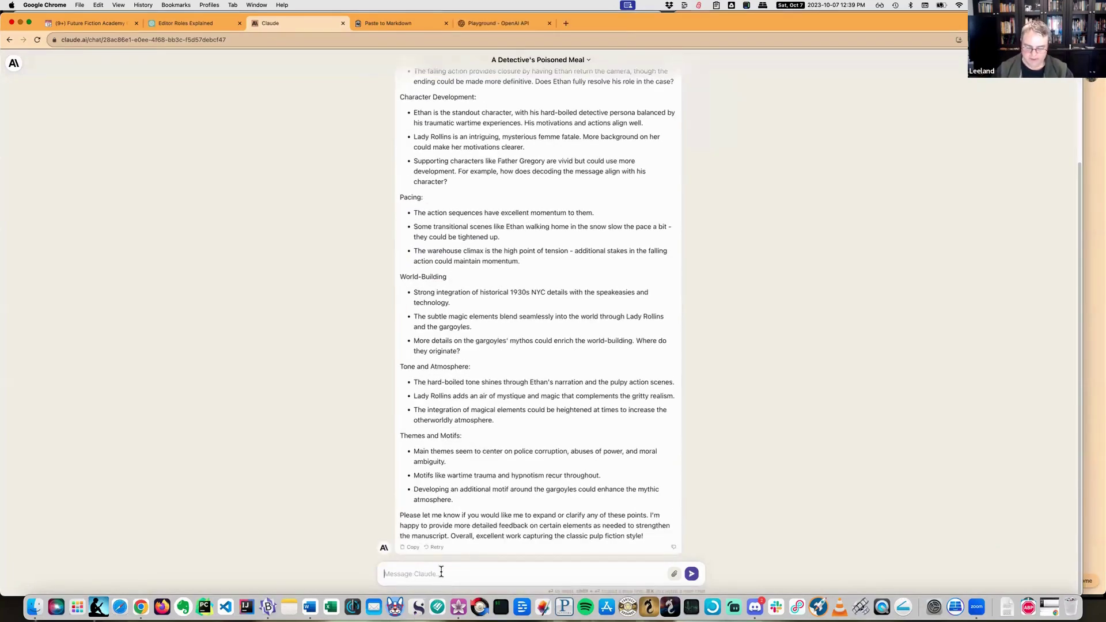
text(Are)
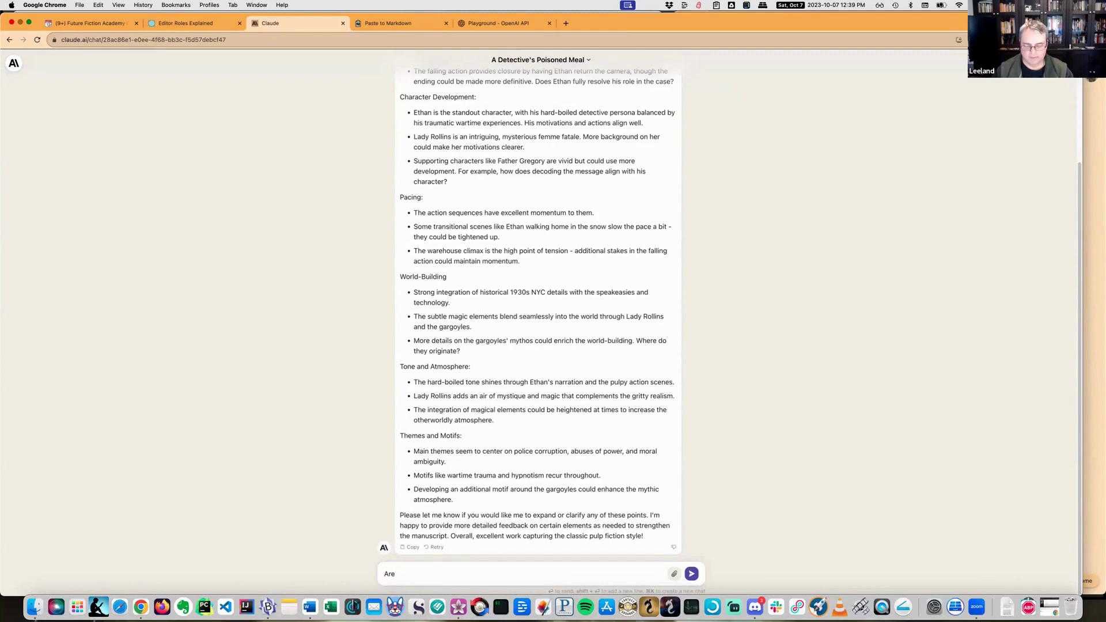
text( there any)
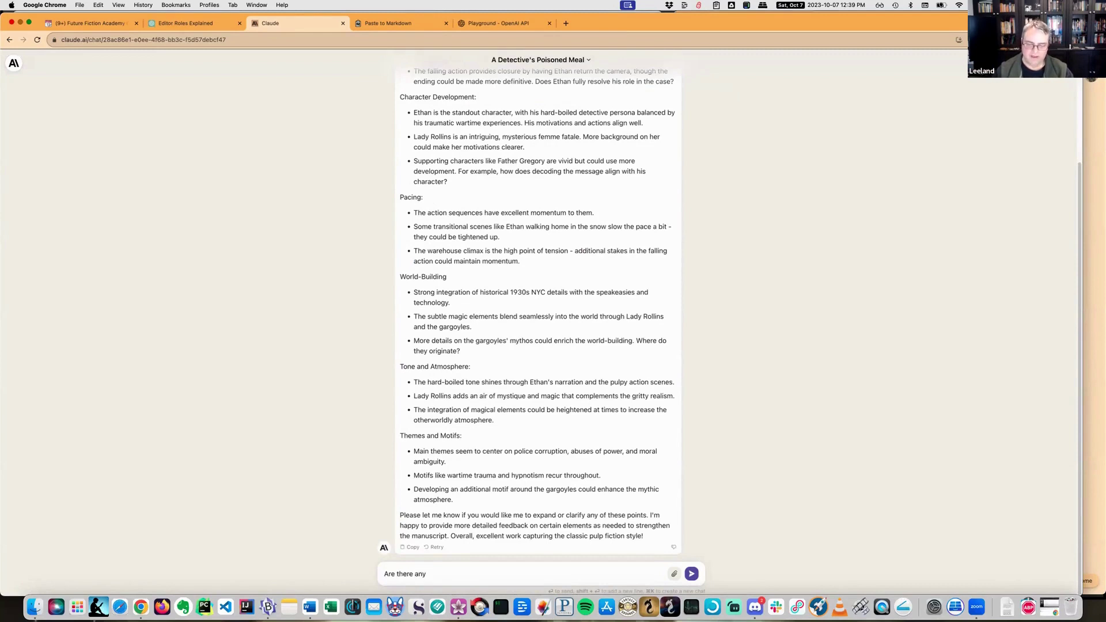
text( reader promis)
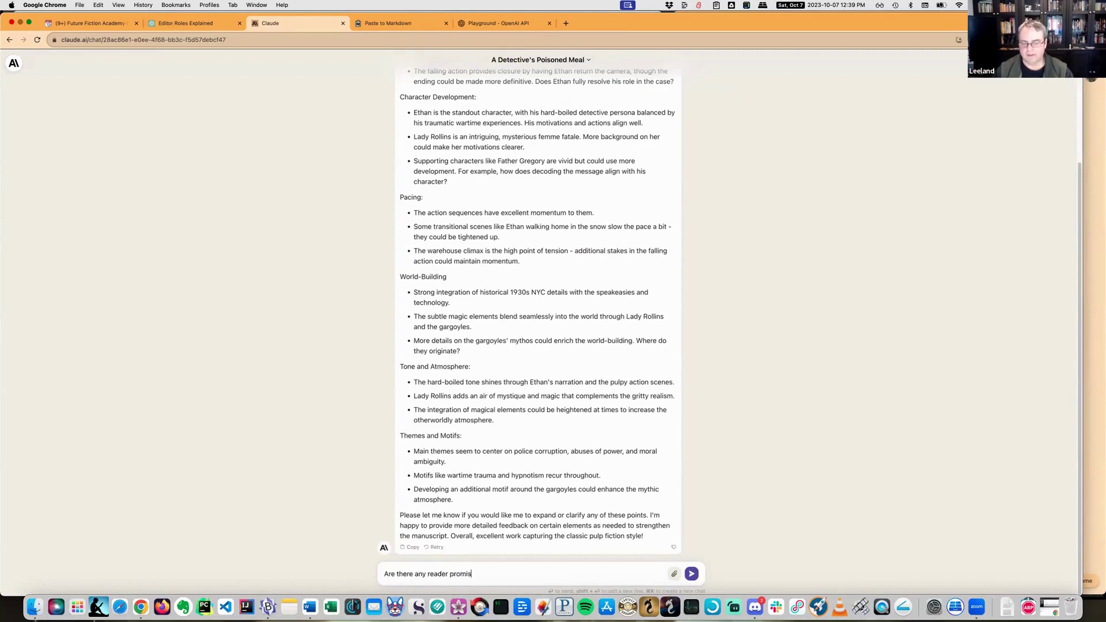
text(es made that are no)
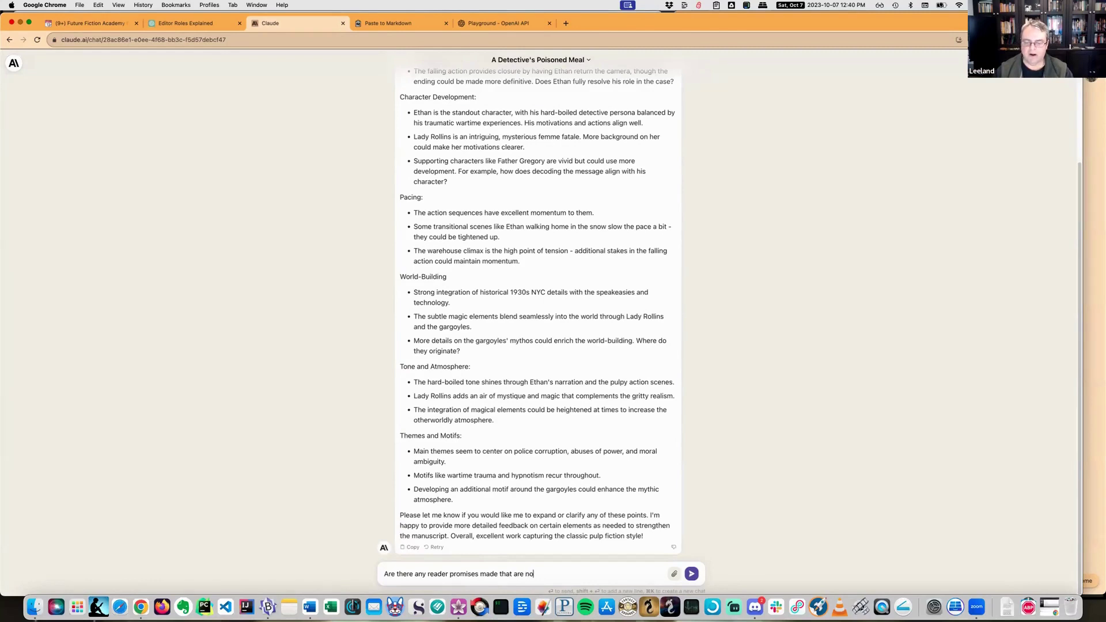
text(t fulfilled by the end of the boo)
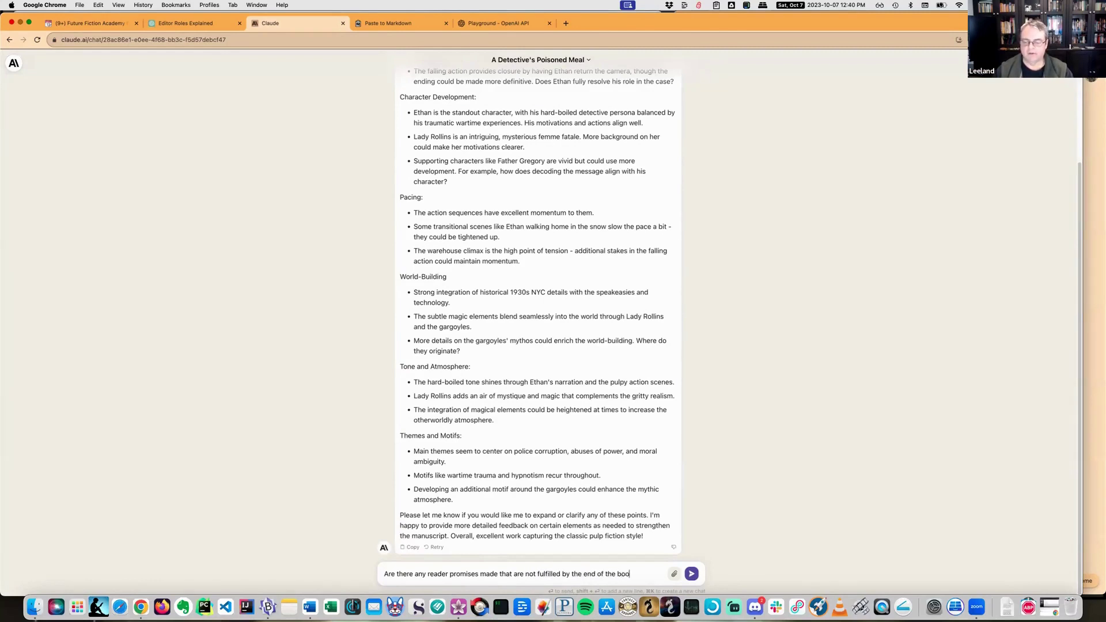
text(k?)
- Send the reader-promises question and receive Claude's list of four unfulfilled promises
key(Return)
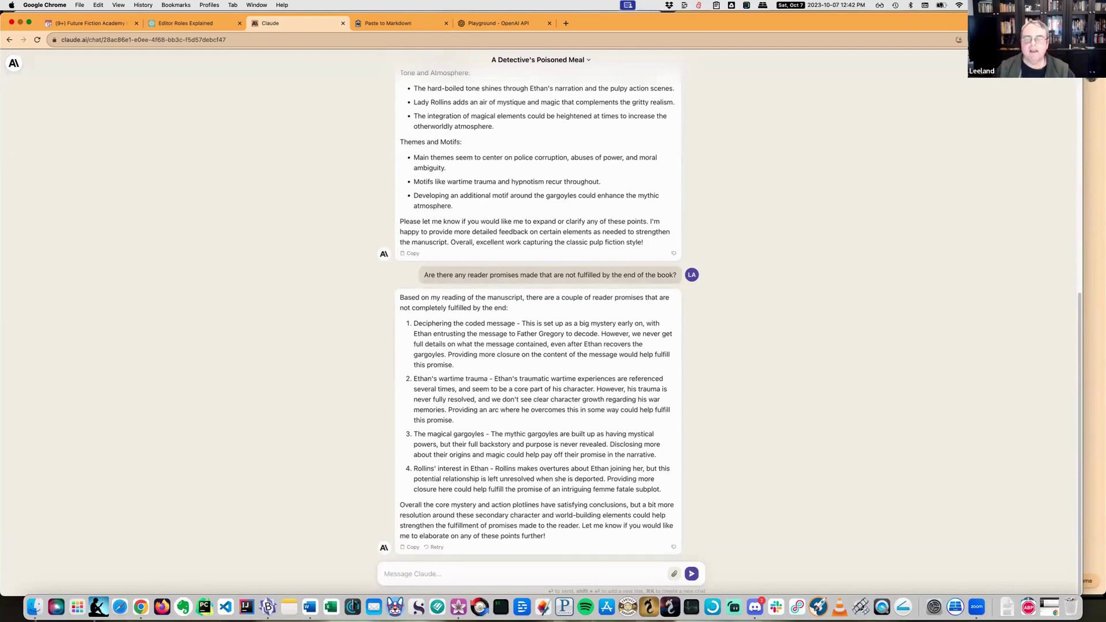
drag(423, 275, 667, 279)
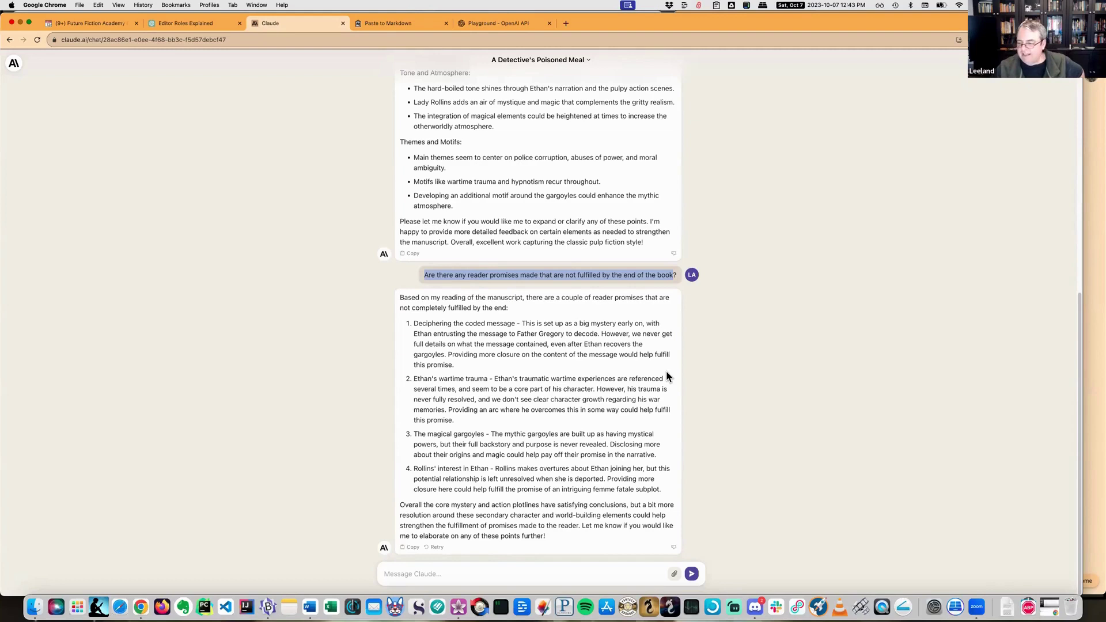
drag(433, 323, 522, 325)
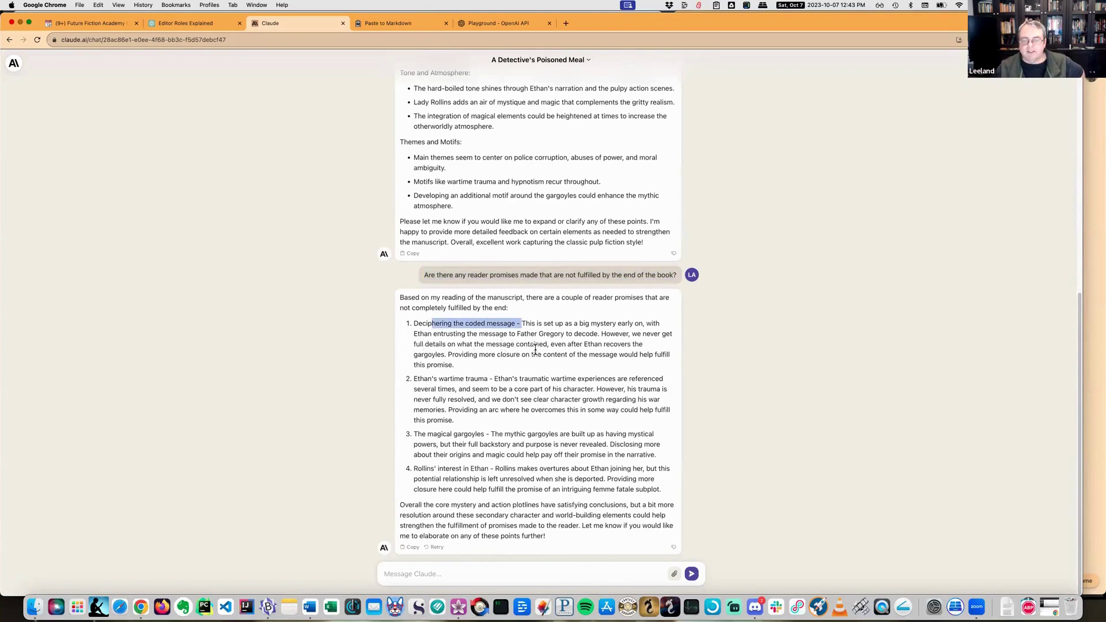
double_click(556, 345)
mouse_move(554, 345)
mouse_down()
mouse_move(567, 355)
mouse_move(549, 361)
mouse_up()
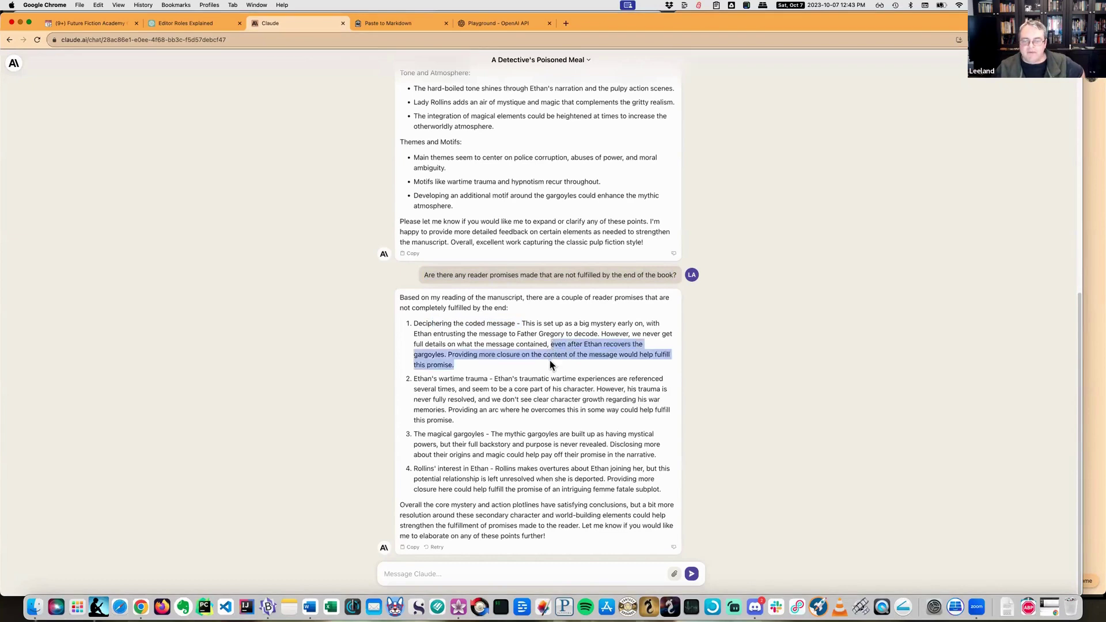